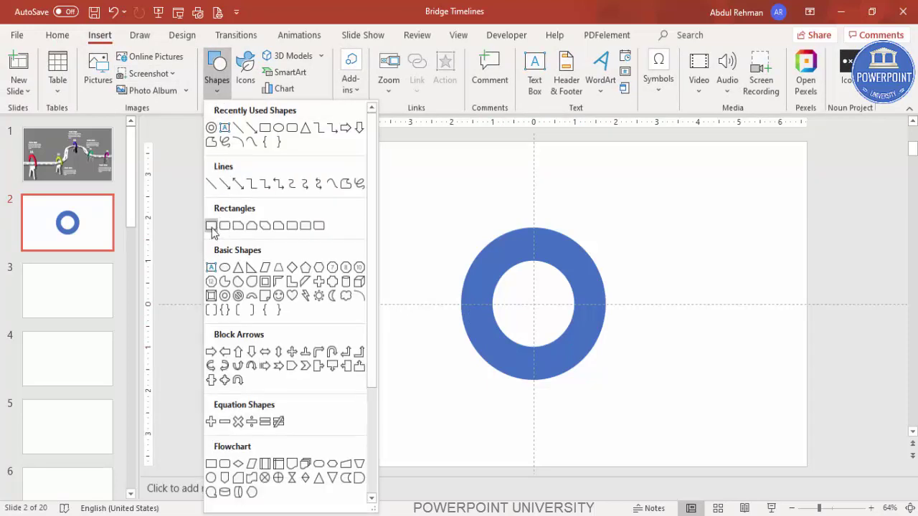
Place an orange, outline-free square at the ring's lower-left quarter, then duplicate slide 2 as slide 3.
{"action": "left_click", "coordinate": [210, 226]}
{"action": "left_click_drag", "start_coordinate": [430, 303], "coordinate": [534, 403]}
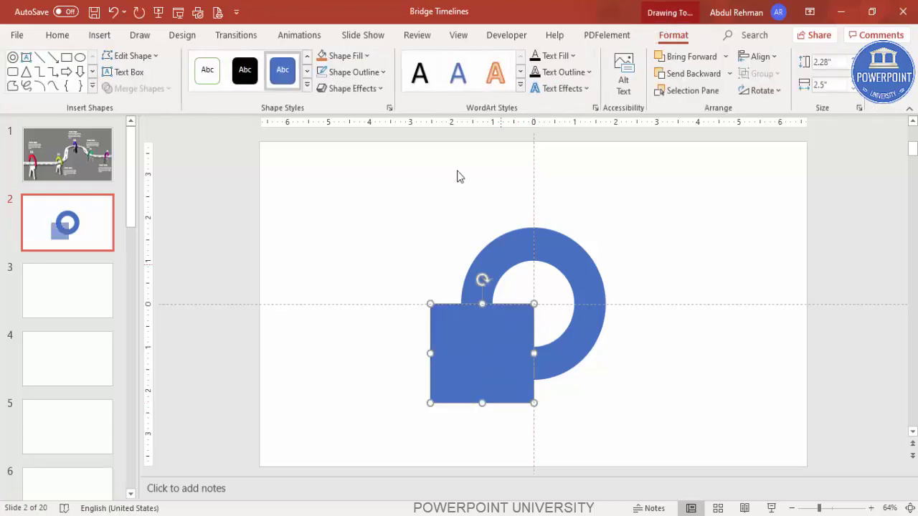
{"action": "left_click", "coordinate": [321, 56]}
{"action": "left_click", "coordinate": [344, 74]}
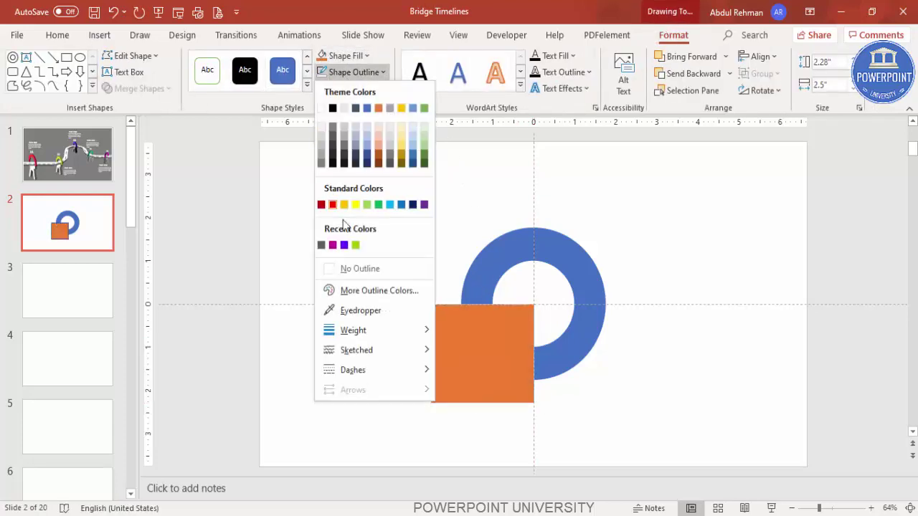
{"action": "left_click", "coordinate": [369, 268]}
{"action": "mouse_move", "coordinate": [484, 323]}
{"action": "left_mouse_down"}
{"action": "mouse_move", "coordinate": [429, 332]}
{"action": "mouse_move", "coordinate": [487, 322]}
{"action": "left_mouse_up"}
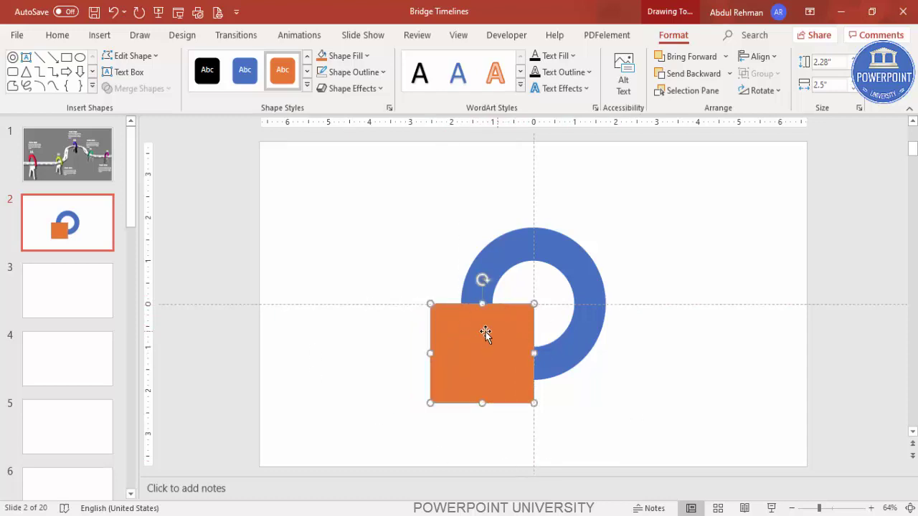
{"action": "left_click", "coordinate": [83, 230]}
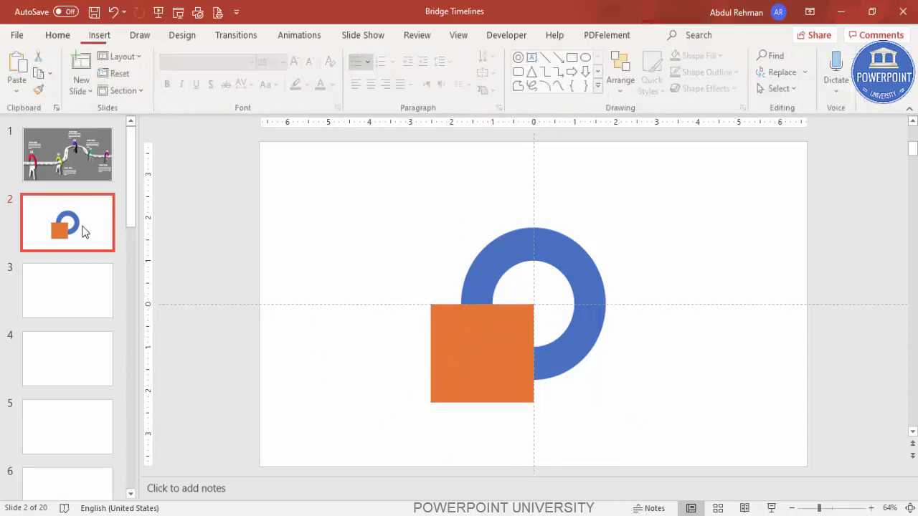
{"action": "key", "text": "ctrl+d"}
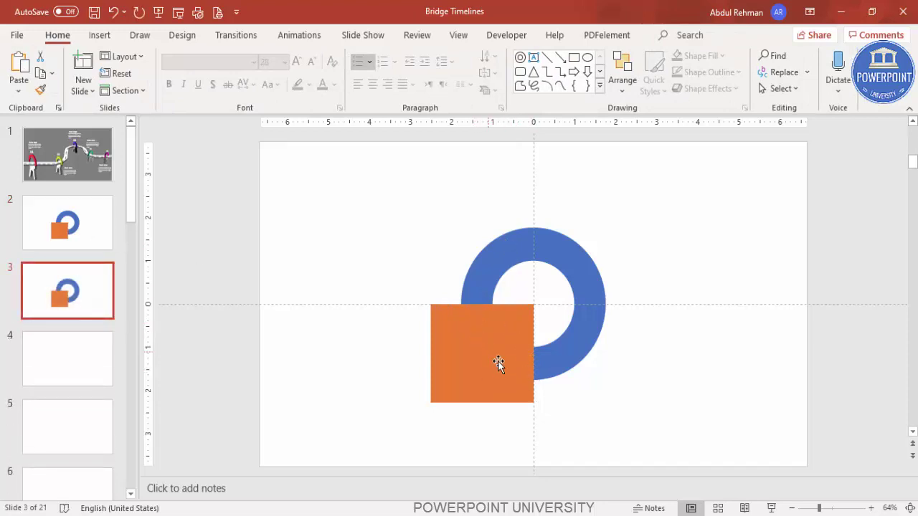
Intersect slide 3's blue ring with the orange square, then return to slide 2.
{"action": "left_click", "coordinate": [506, 254]}
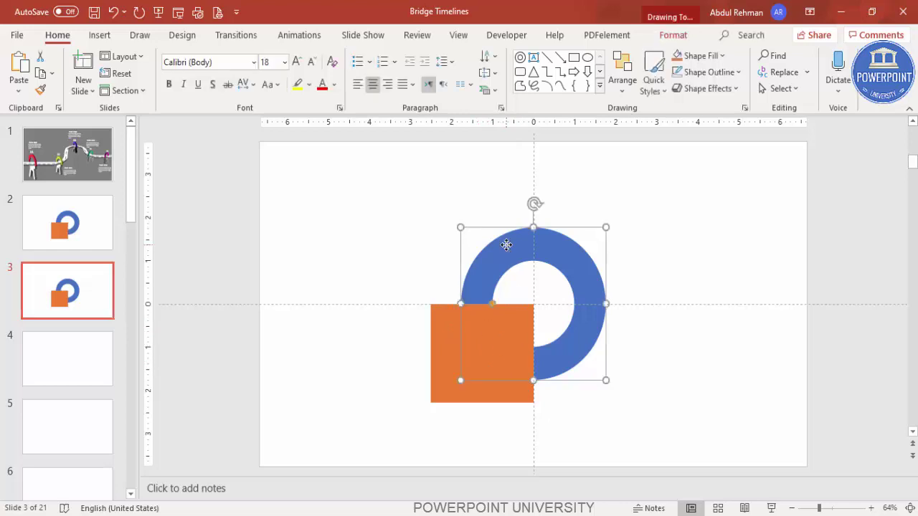
{"action": "left_click", "coordinate": [445, 346], "text": "shift"}
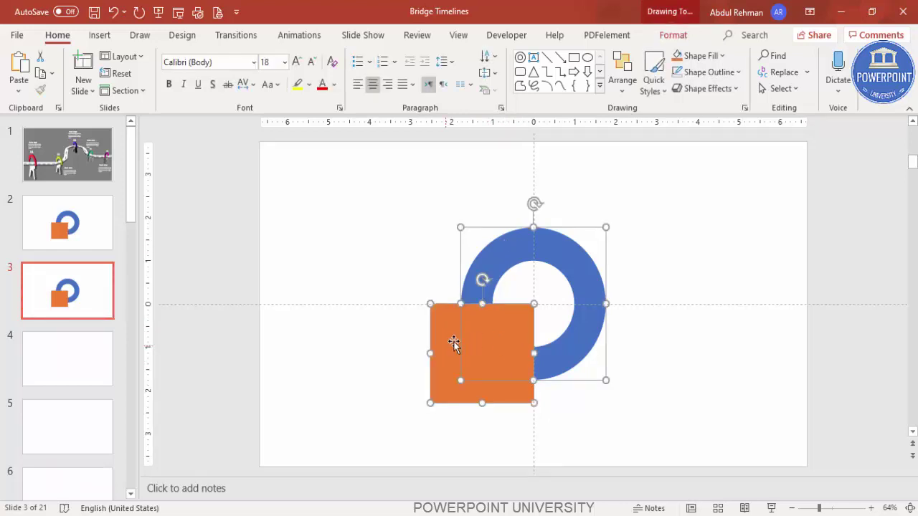
{"action": "left_click", "coordinate": [673, 35]}
{"action": "left_click", "coordinate": [139, 88]}
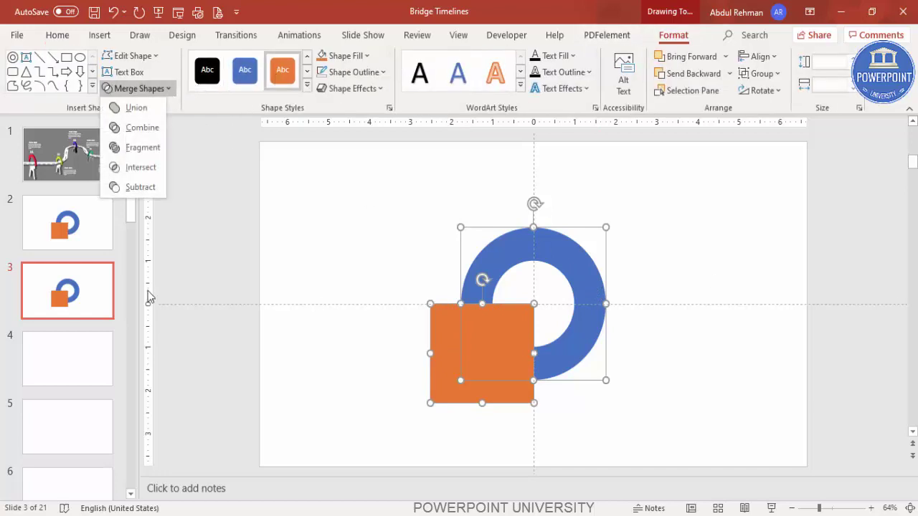
{"action": "left_click", "coordinate": [153, 169]}
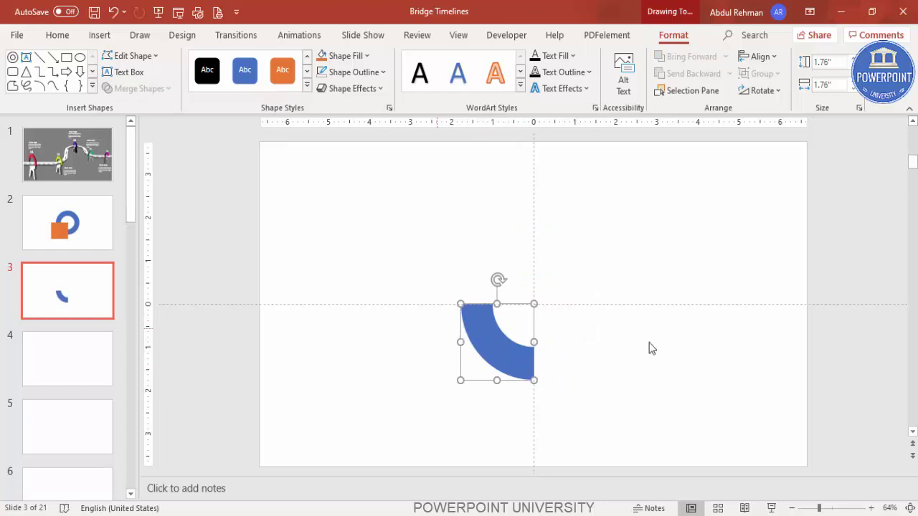
{"action": "left_click", "coordinate": [103, 225]}
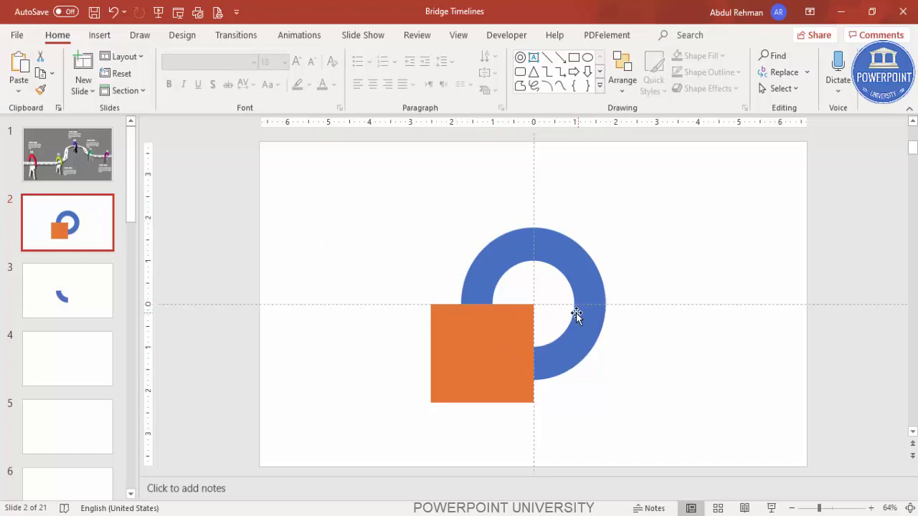
Widen the orange square into a long bar and subtract it from the ring, leaving the upper half.
{"action": "left_click", "coordinate": [513, 338]}
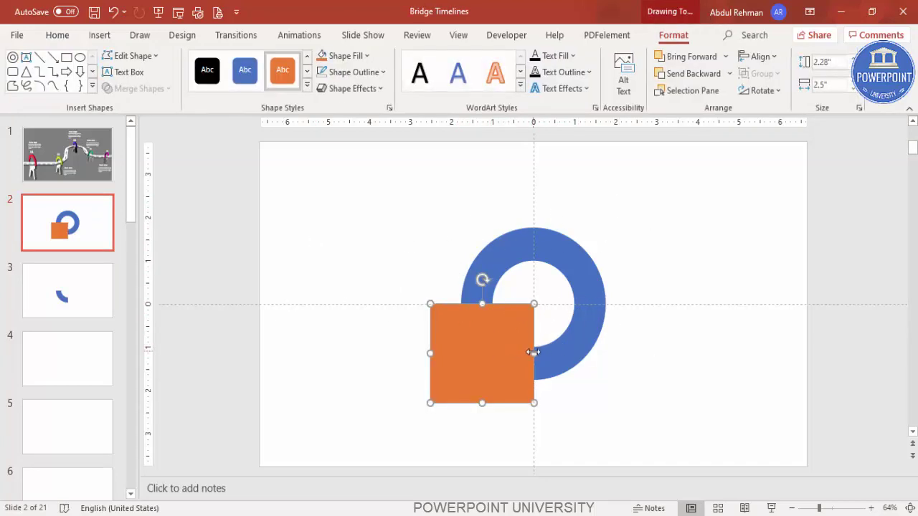
{"action": "left_click_drag", "start_coordinate": [532, 352], "coordinate": [670, 353]}
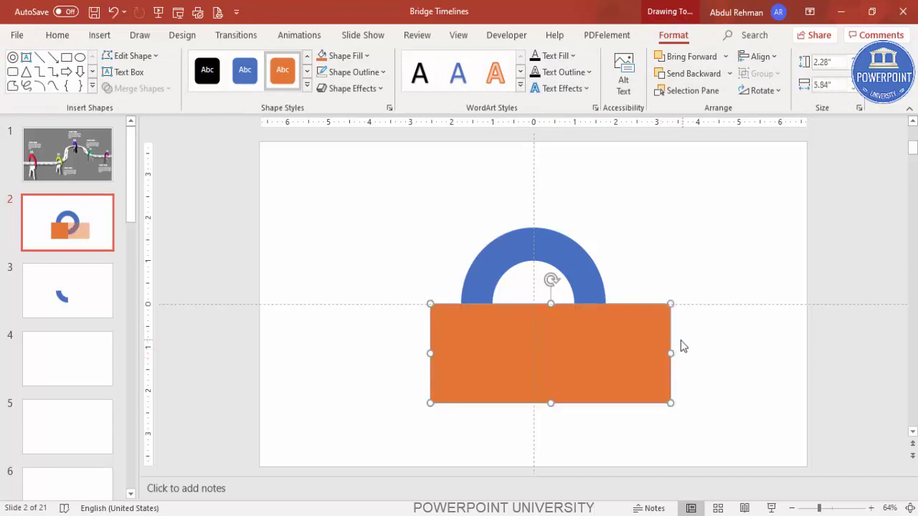
{"action": "left_click", "coordinate": [553, 244]}
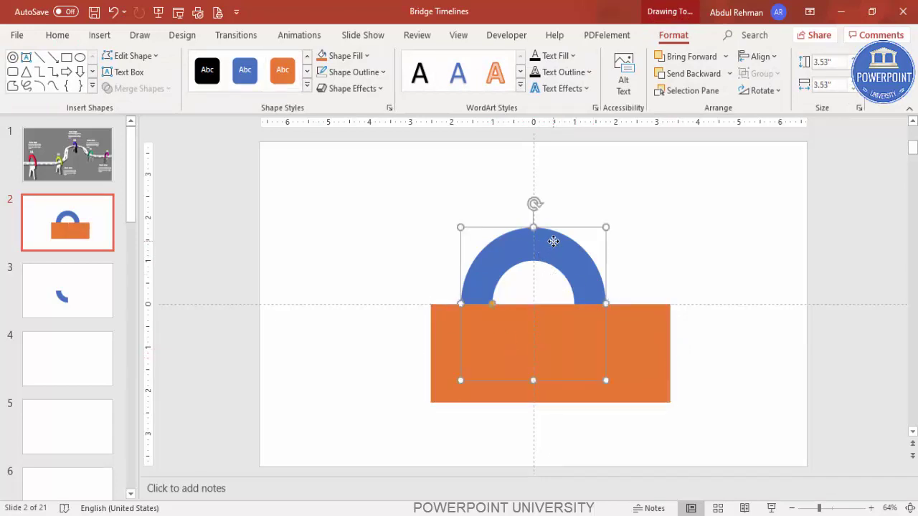
{"action": "left_click", "coordinate": [643, 343], "text": "shift"}
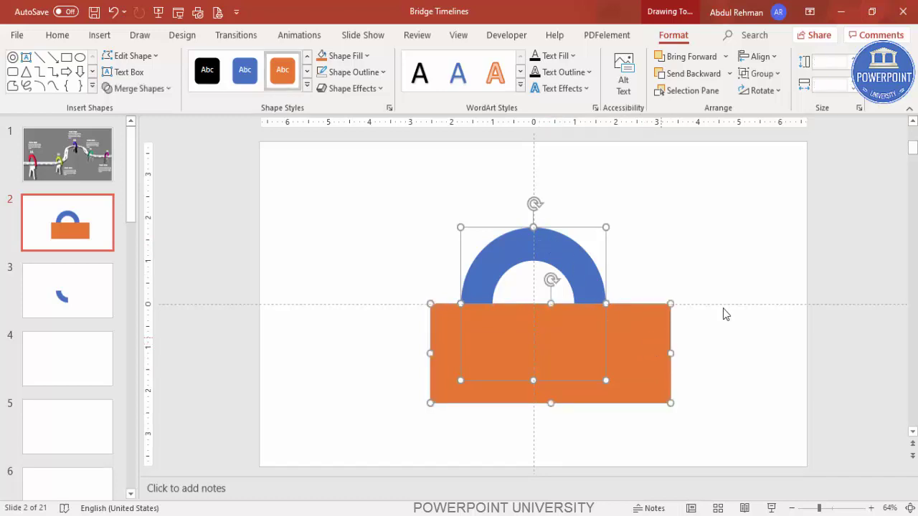
{"action": "left_click", "coordinate": [159, 94]}
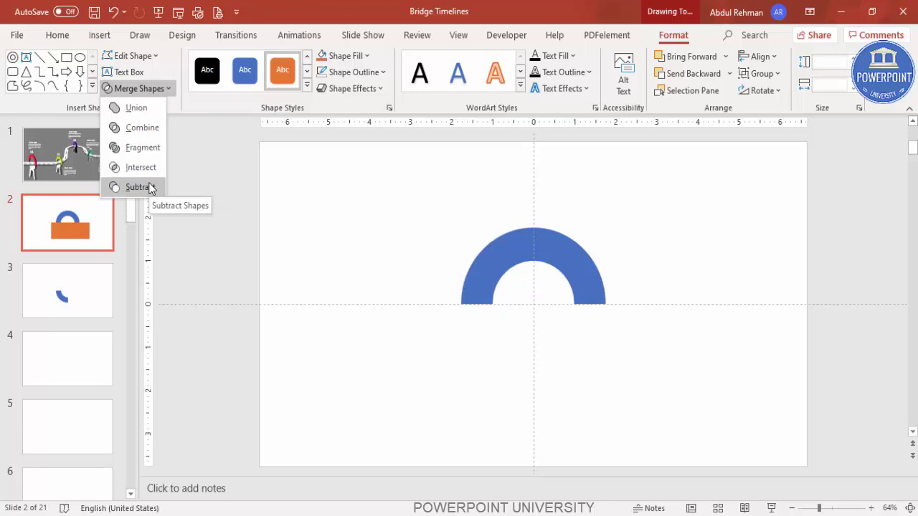
{"action": "left_click", "coordinate": [138, 187]}
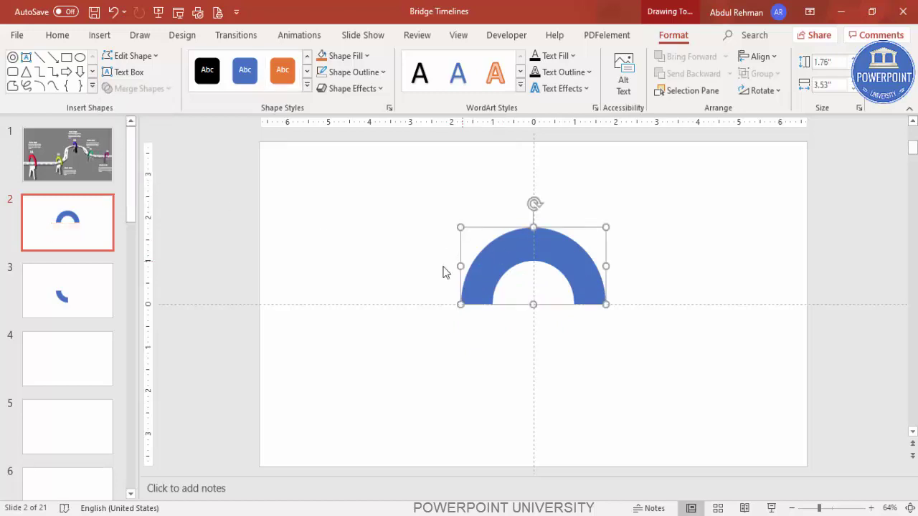
{"action": "left_click", "coordinate": [383, 271]}
Switch back and forth between slides 2 and 3, ending on slide 3.
{"action": "left_click", "coordinate": [65, 296]}
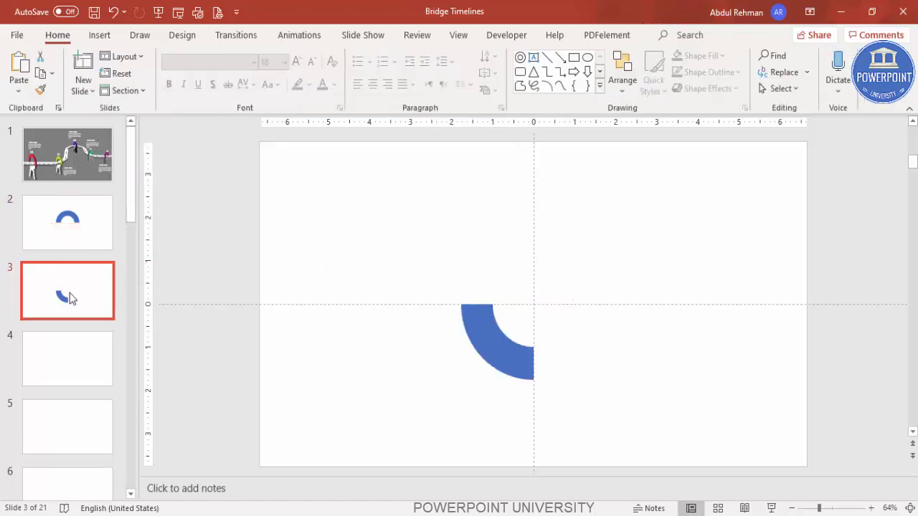
{"action": "left_click", "coordinate": [79, 228]}
{"action": "left_click", "coordinate": [96, 289]}
{"action": "left_click", "coordinate": [87, 242]}
{"action": "left_click", "coordinate": [99, 301]}
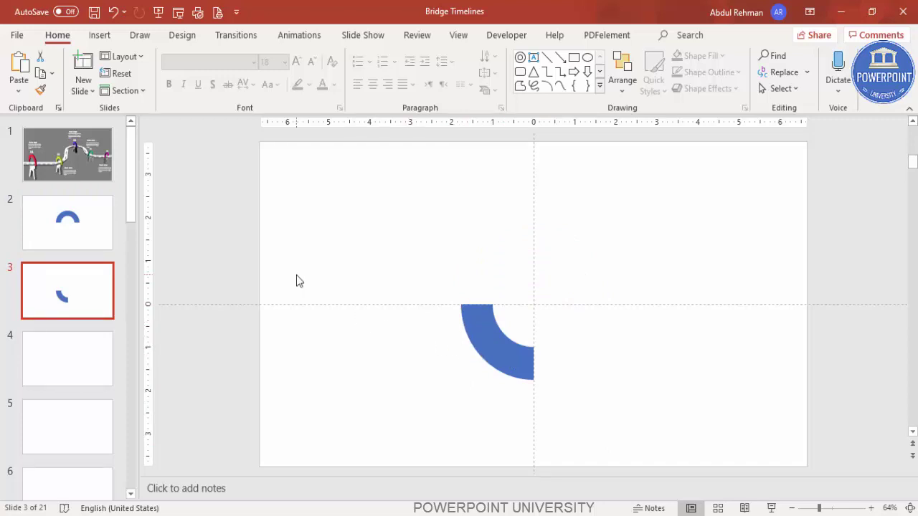
Rotate the quarter-ring arc Left 90°.
{"action": "left_click", "coordinate": [484, 347]}
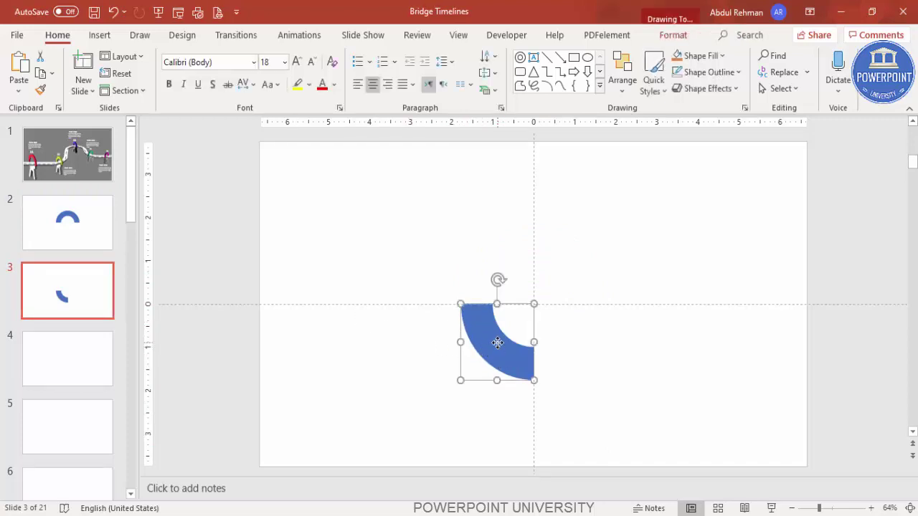
{"action": "left_click", "coordinate": [781, 88]}
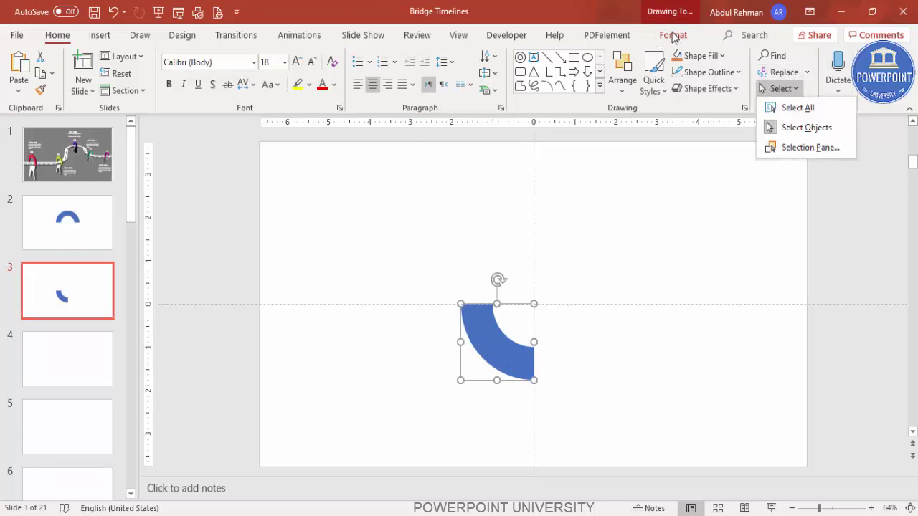
{"action": "left_click", "coordinate": [673, 35]}
{"action": "left_click", "coordinate": [762, 91]}
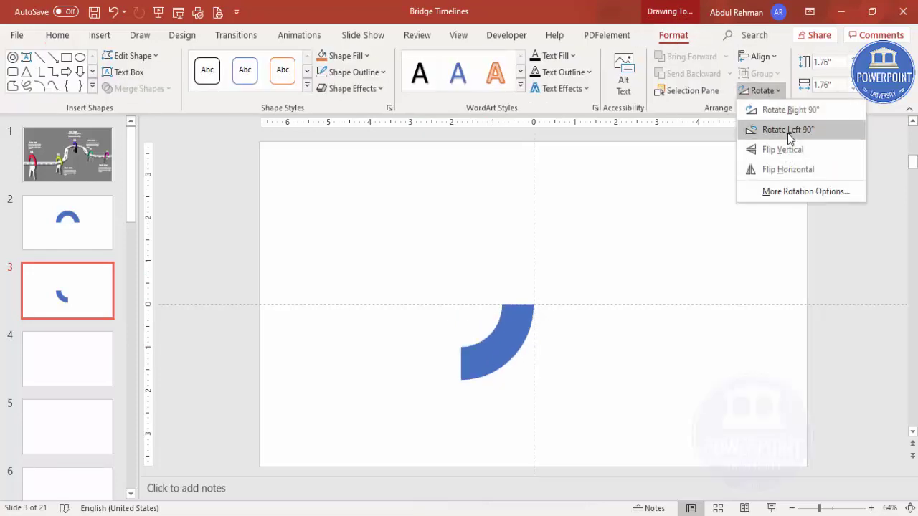
{"action": "left_click", "coordinate": [789, 132]}
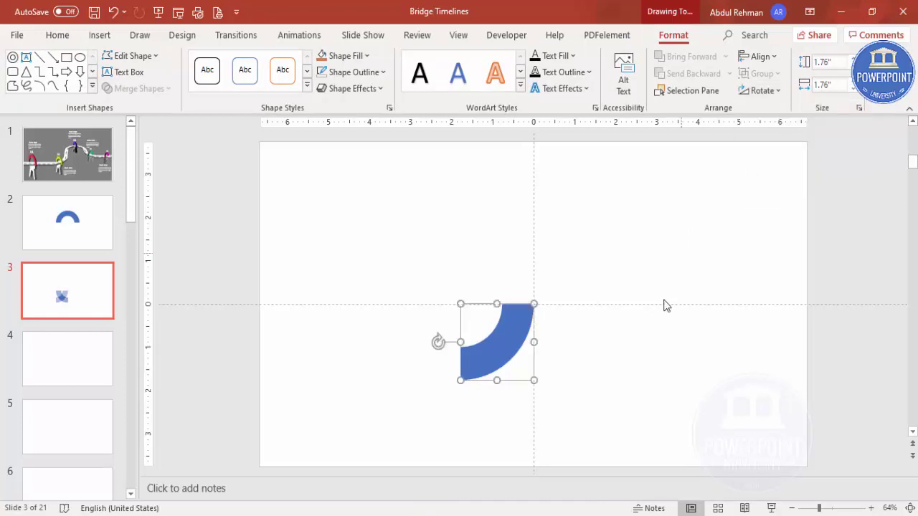
{"action": "left_click", "coordinate": [631, 337]}
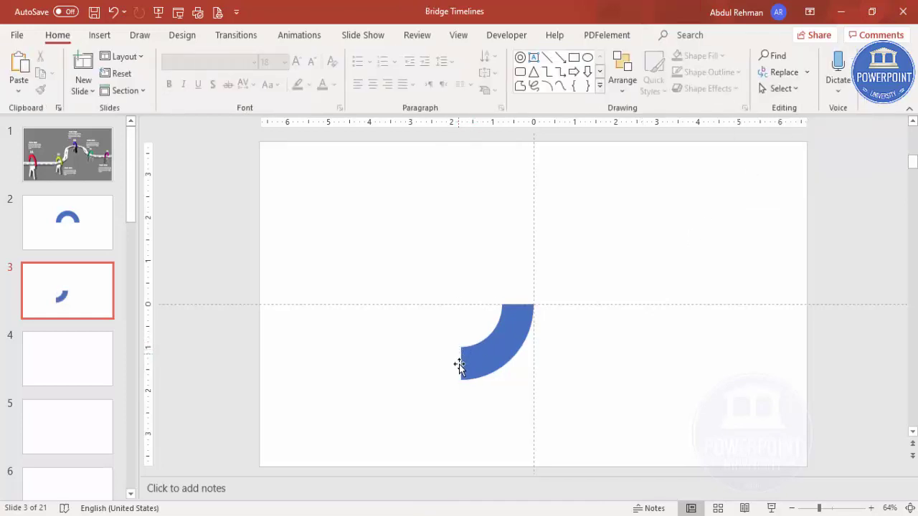
Draw an outline-free rectangle bar extending left from the arc's lower end.
{"action": "left_click", "coordinate": [100, 34]}
{"action": "left_click", "coordinate": [214, 87]}
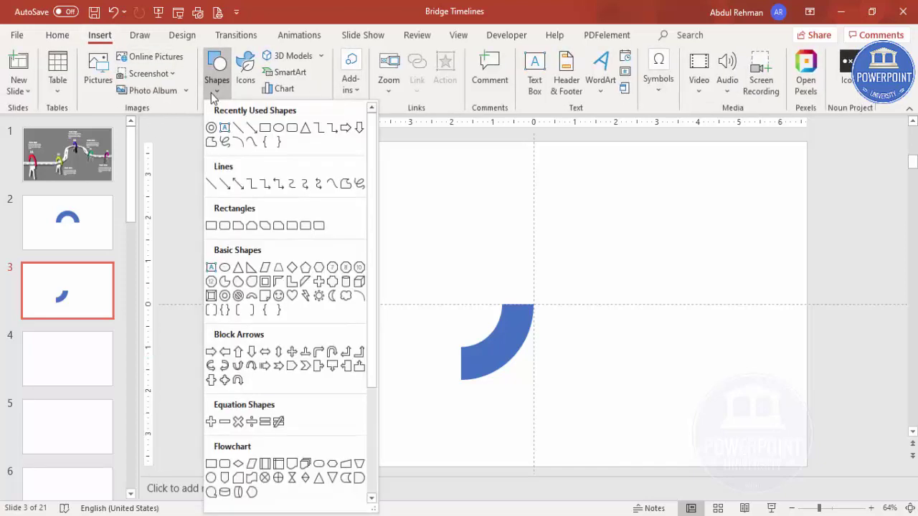
{"action": "left_click", "coordinate": [211, 227]}
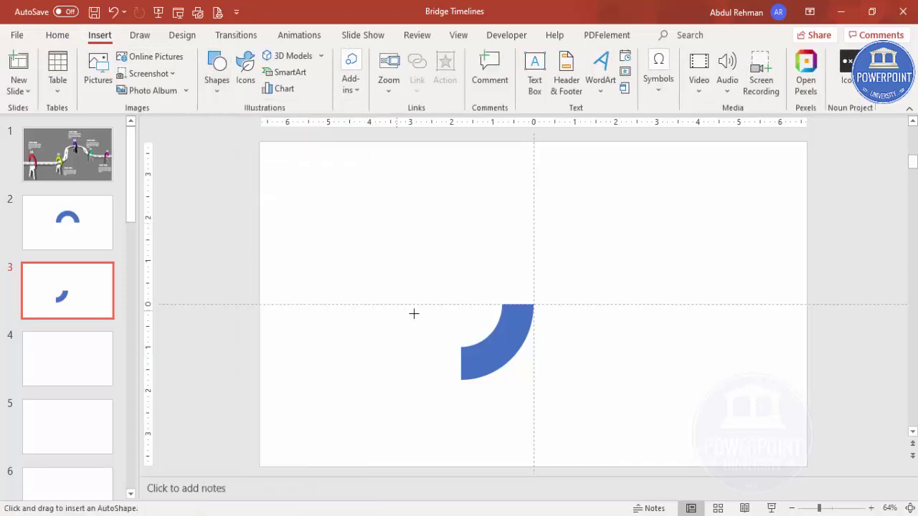
{"action": "left_click_drag", "start_coordinate": [459, 347], "coordinate": [260, 380]}
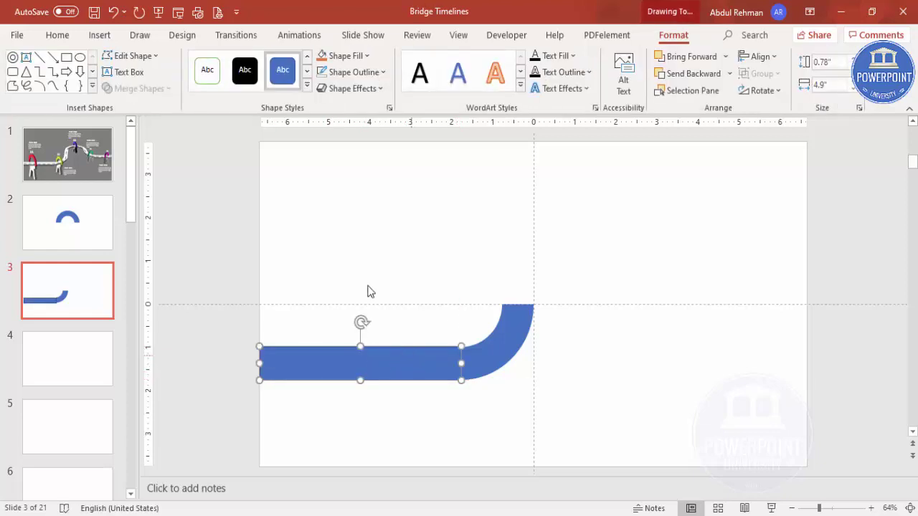
{"action": "left_click", "coordinate": [366, 74]}
{"action": "left_click", "coordinate": [354, 267]}
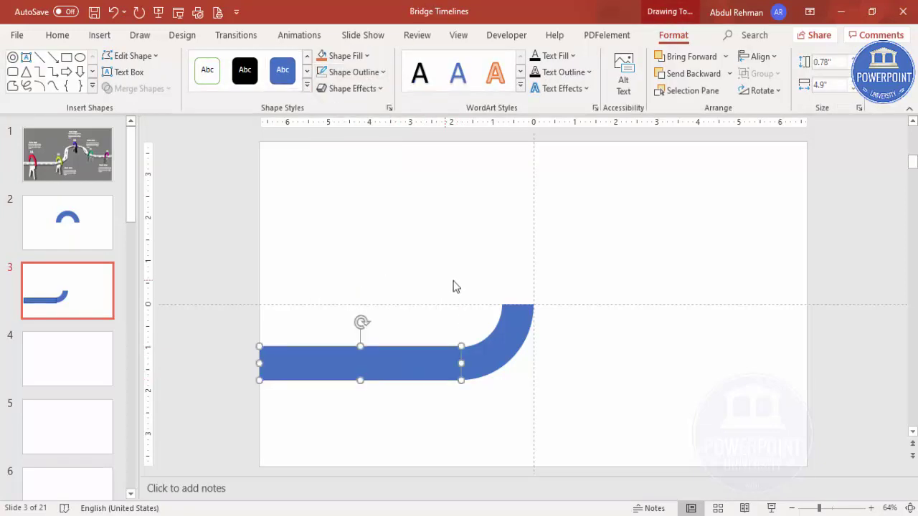
{"action": "left_click", "coordinate": [792, 452]}
Zoom in and stretch the bar's top edge flush with the curve.
{"action": "left_click", "coordinate": [842, 511]}
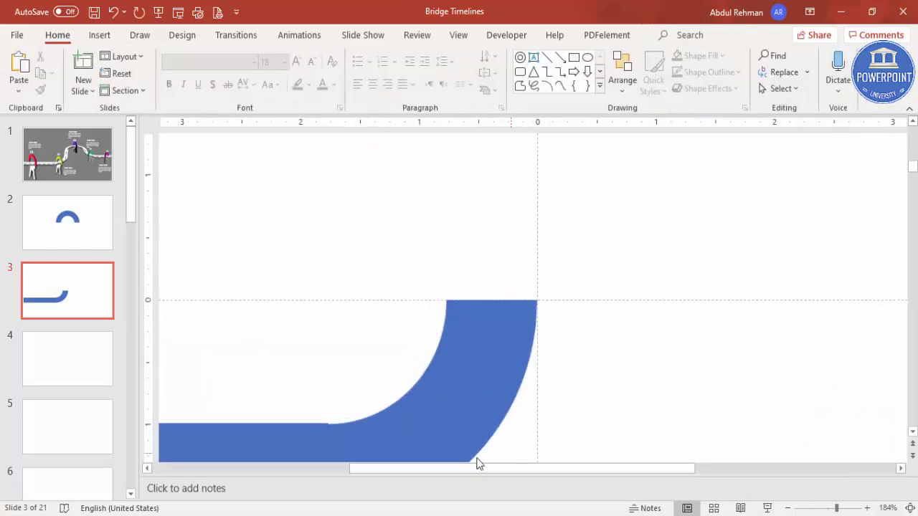
{"action": "left_click_drag", "start_coordinate": [443, 473], "coordinate": [380, 474]}
{"action": "scroll", "coordinate": [393, 382], "scroll_direction": "down", "scroll_amount": 3}
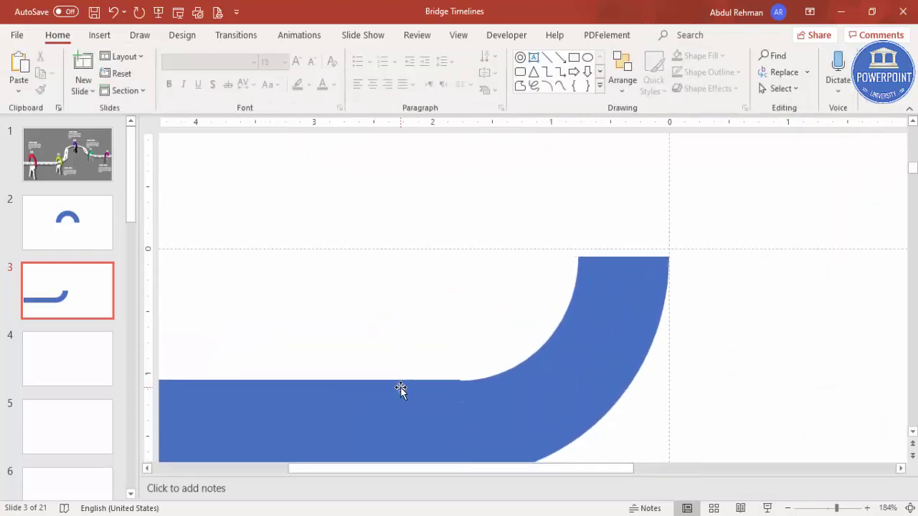
{"action": "left_click_drag", "start_coordinate": [460, 469], "coordinate": [436, 469]}
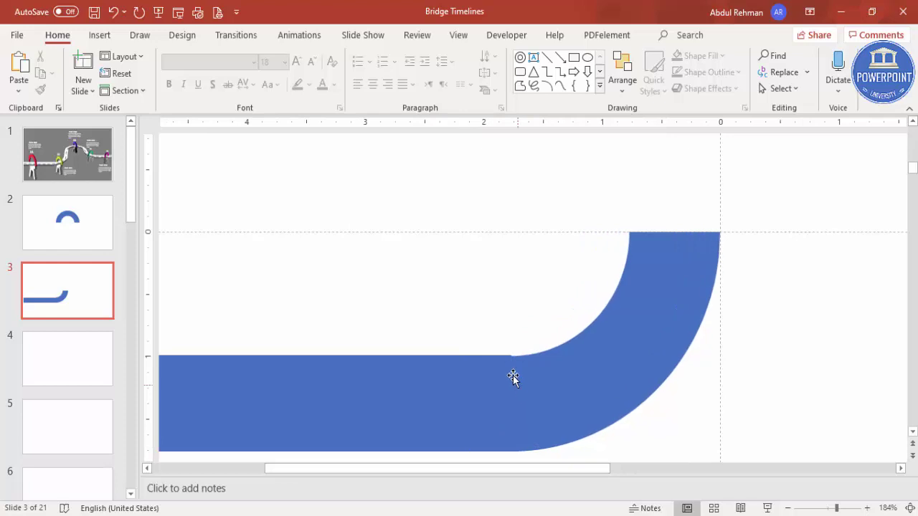
{"action": "left_click", "coordinate": [418, 397]}
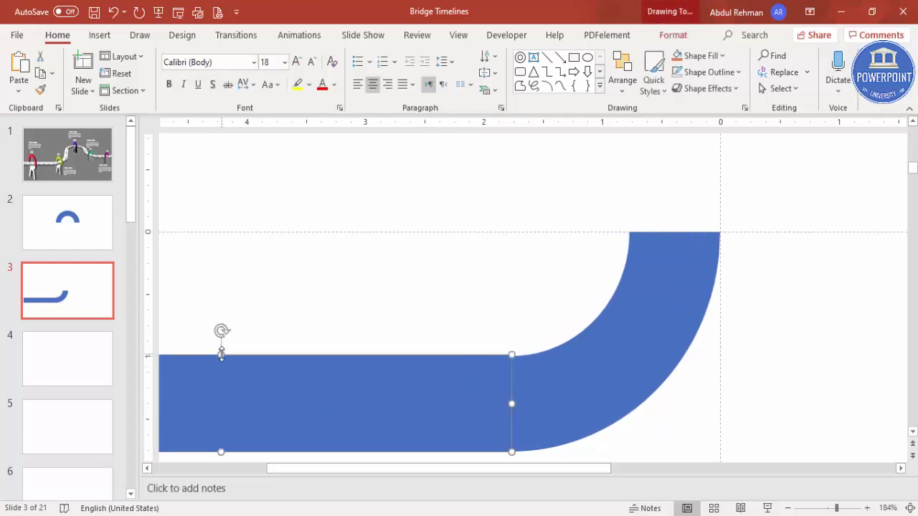
{"action": "left_click_drag", "start_coordinate": [222, 354], "coordinate": [220, 356]}
{"action": "left_click", "coordinate": [287, 319]}
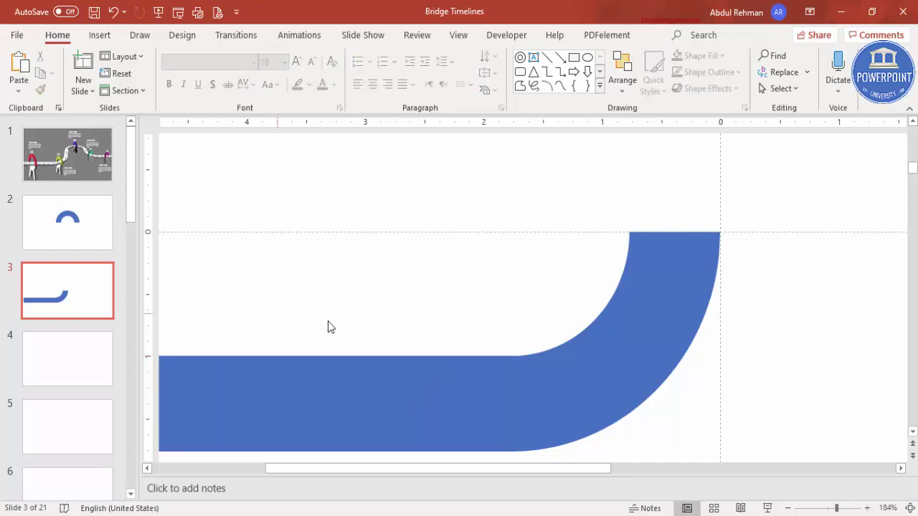
{"action": "left_click", "coordinate": [907, 508]}
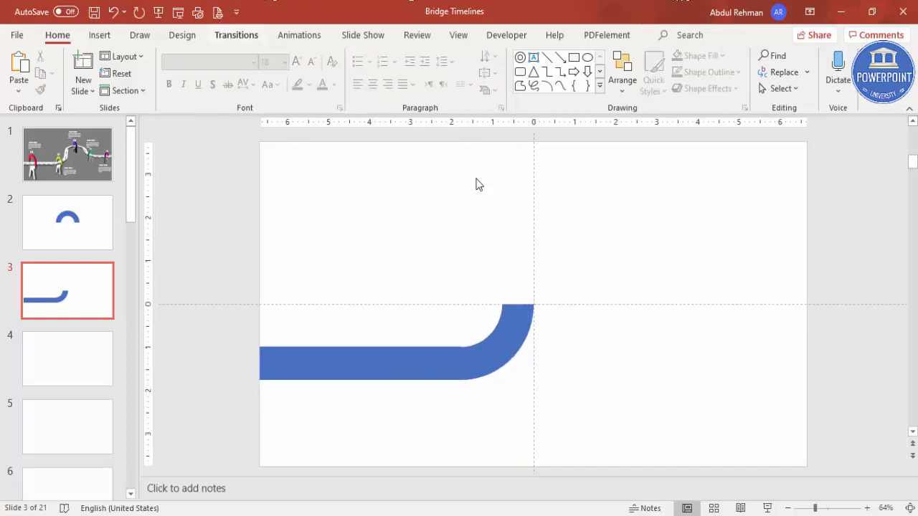
Copy the horizontal bar, shorten the copy, and rotate it Left 90°.
{"action": "left_click", "coordinate": [357, 353]}
{"action": "left_click_drag", "start_coordinate": [406, 364], "coordinate": [453, 218]}
{"action": "left_click_drag", "start_coordinate": [312, 221], "coordinate": [460, 228]}
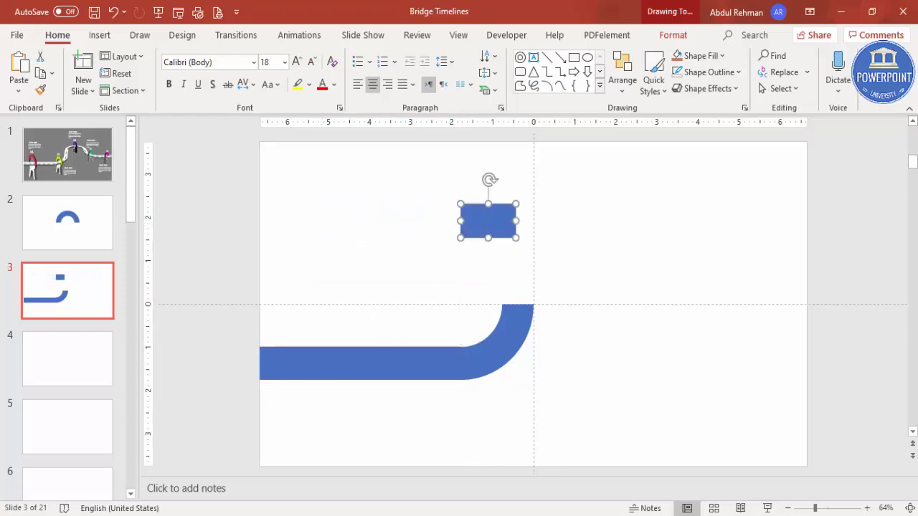
{"action": "left_click", "coordinate": [672, 35]}
{"action": "left_click", "coordinate": [763, 91]}
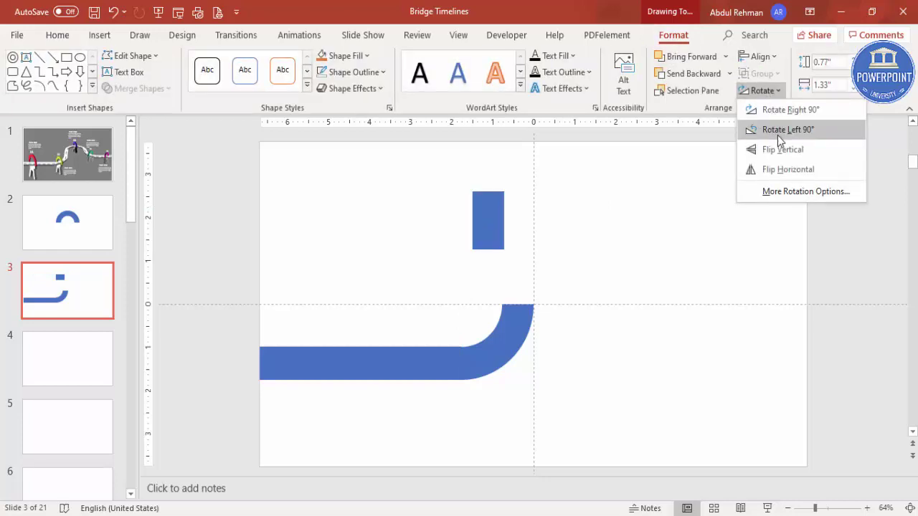
{"action": "left_click", "coordinate": [777, 135]}
Align the upright bar precisely on the curve's top end.
{"action": "left_click_drag", "start_coordinate": [498, 227], "coordinate": [533, 280]}
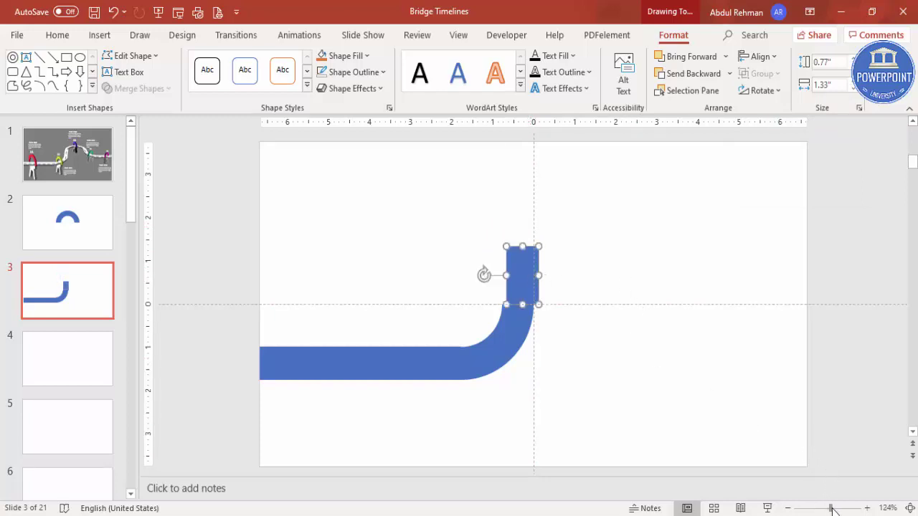
{"action": "left_click", "coordinate": [832, 508]}
{"action": "left_click_drag", "start_coordinate": [531, 342], "coordinate": [526, 339]}
{"action": "left_click", "coordinate": [637, 348]}
{"action": "left_click", "coordinate": [904, 508]}
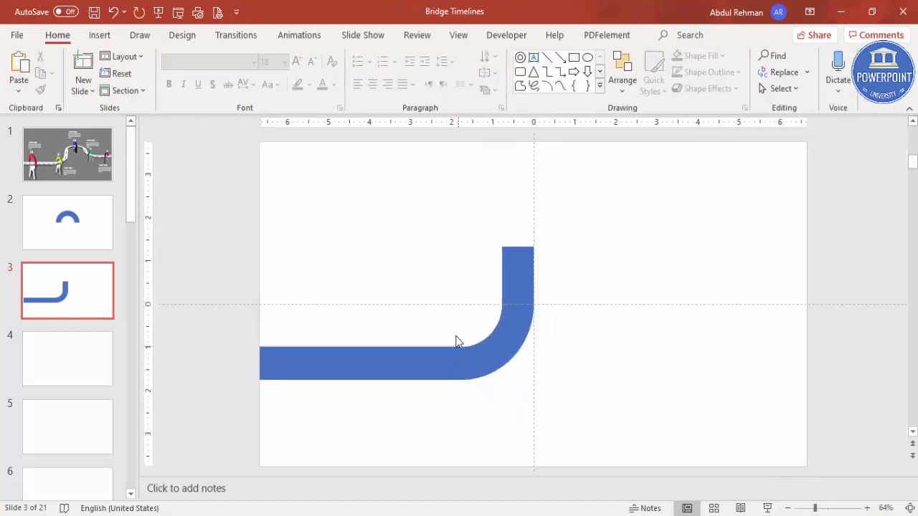
Copy slide 2's arch and paste it onto slide 3 atop the upright bar.
{"action": "left_click", "coordinate": [68, 223]}
{"action": "left_click", "coordinate": [523, 244]}
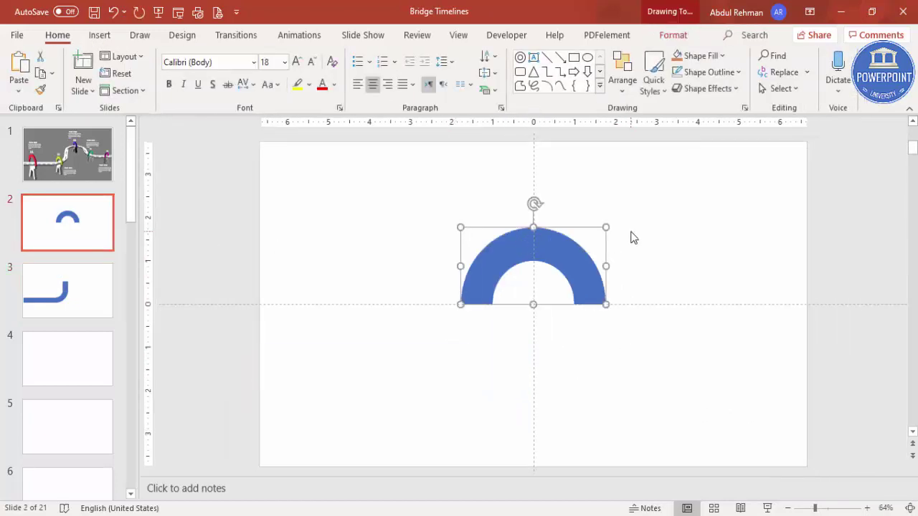
{"action": "left_click", "coordinate": [92, 281]}
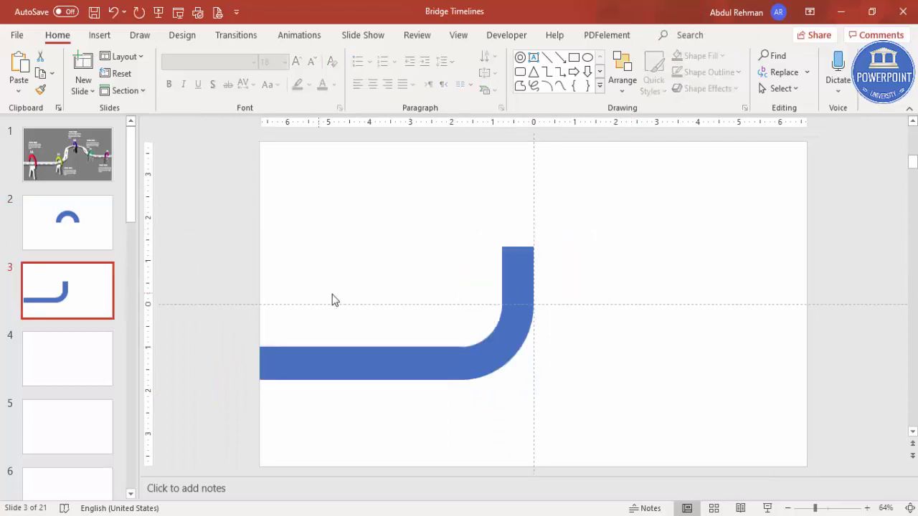
{"action": "key", "text": "ctrl+v"}
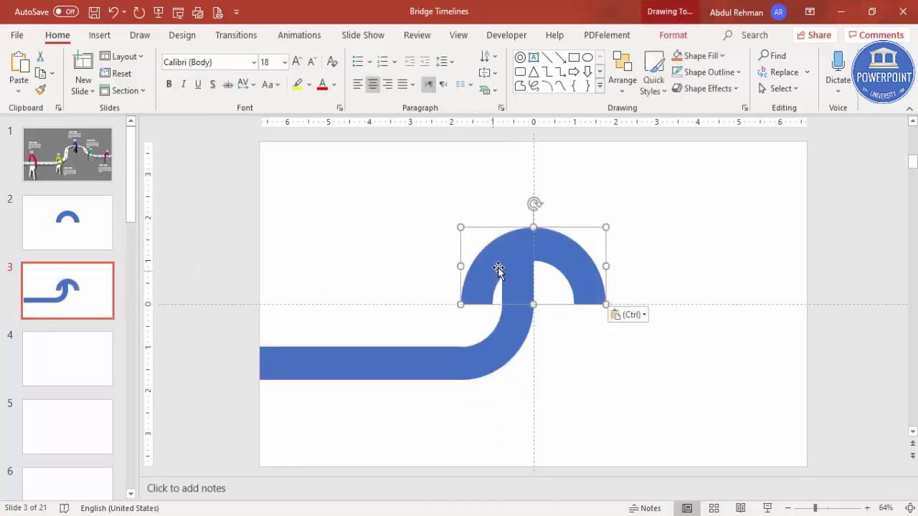
{"action": "left_click_drag", "start_coordinate": [545, 242], "coordinate": [584, 184]}
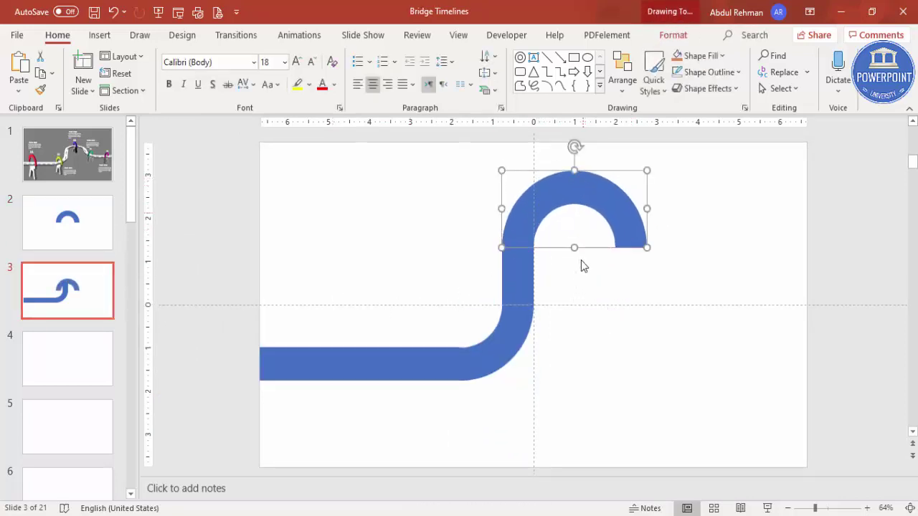
{"action": "left_click", "coordinate": [617, 275]}
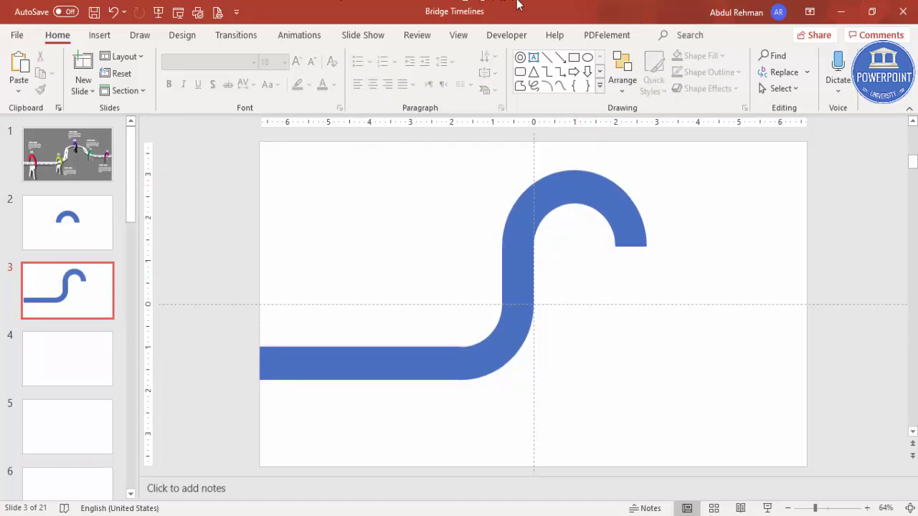
Duplicate the curved corner, rotate it Right 90°, and attach it to the arch's right end.
{"action": "left_click", "coordinate": [514, 278]}
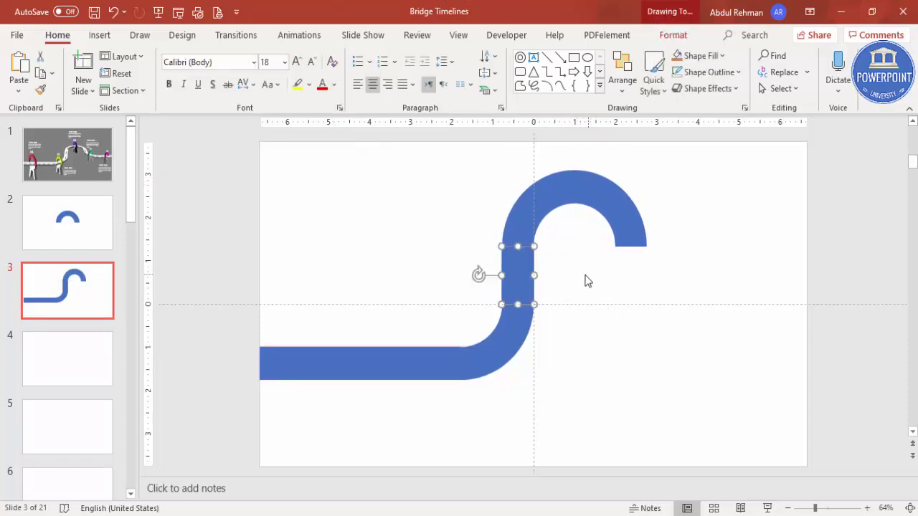
{"action": "left_click", "coordinate": [512, 332]}
{"action": "left_click_drag", "start_coordinate": [516, 349], "coordinate": [657, 318]}
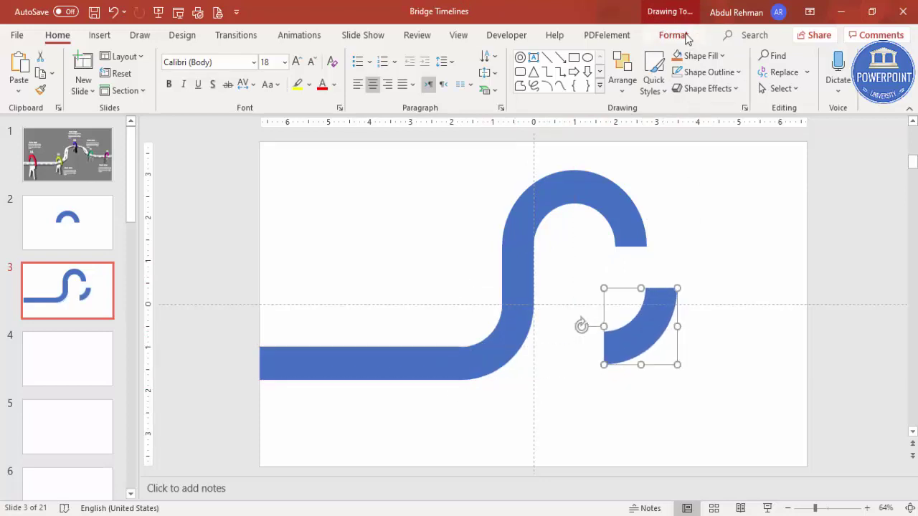
{"action": "left_click", "coordinate": [674, 35]}
{"action": "left_click", "coordinate": [762, 90]}
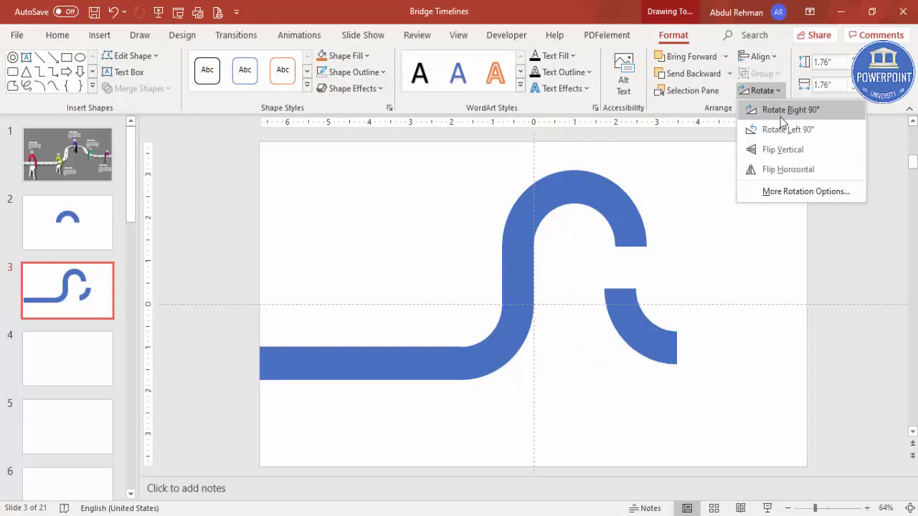
{"action": "left_click", "coordinate": [780, 109]}
{"action": "left_click_drag", "start_coordinate": [643, 322], "coordinate": [651, 294]}
{"action": "scroll", "coordinate": [532, 251], "scroll_direction": "up", "scroll_amount": 10}
{"action": "left_click_drag", "start_coordinate": [533, 251], "coordinate": [489, 277]}
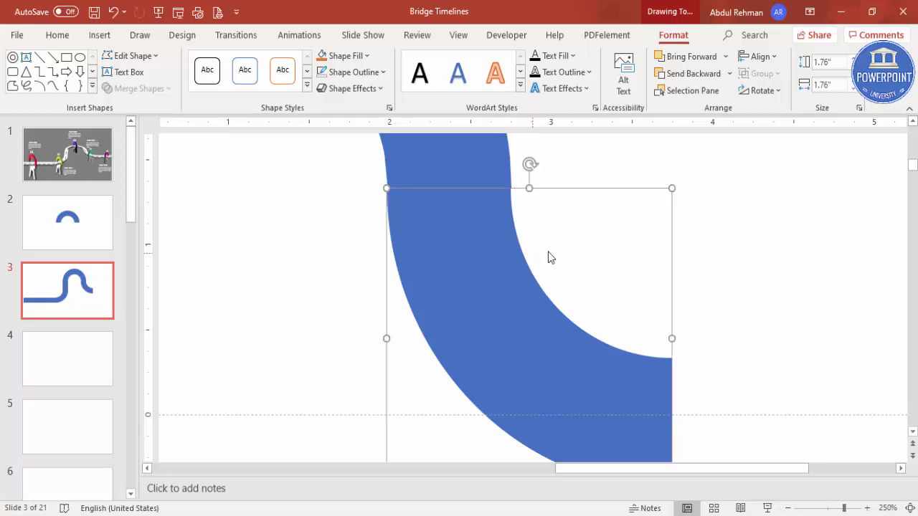
{"action": "left_click", "coordinate": [692, 267]}
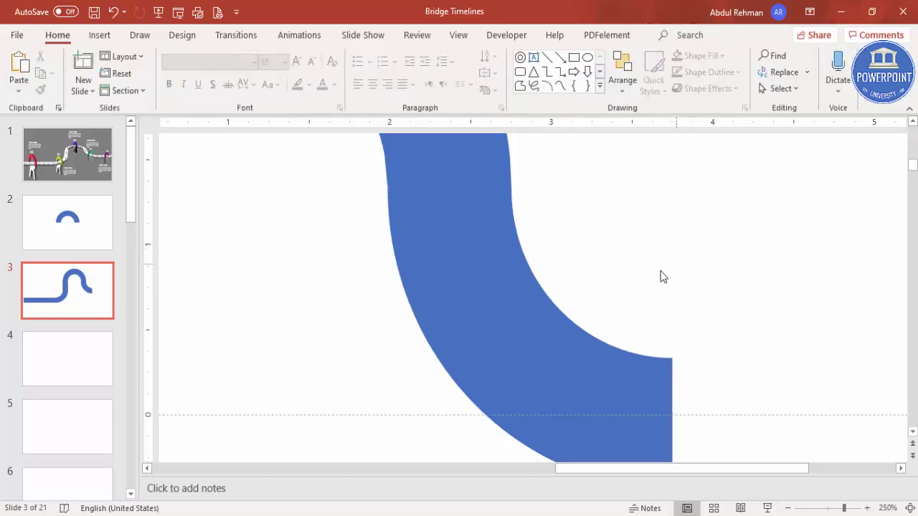
{"action": "left_click", "coordinate": [906, 508]}
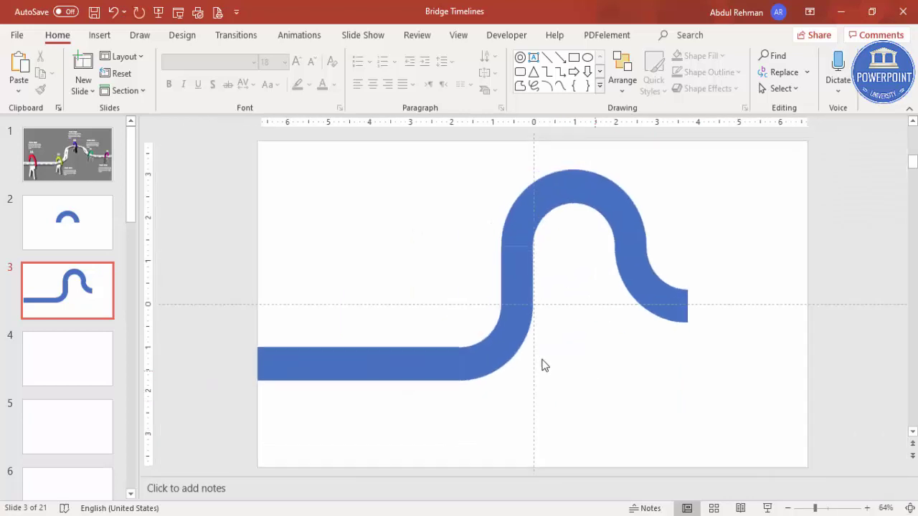
Copy the straight bar to the curve's right end, shortened to stop at the slide edge.
{"action": "left_click", "coordinate": [392, 369]}
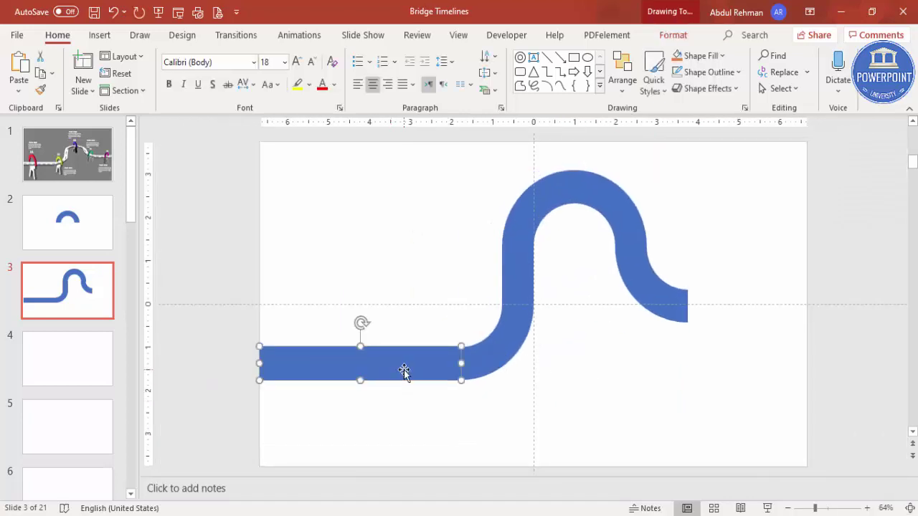
{"action": "left_click_drag", "start_coordinate": [381, 375], "coordinate": [805, 310]}
{"action": "left_click_drag", "start_coordinate": [888, 306], "coordinate": [807, 303]}
{"action": "left_click", "coordinate": [679, 360]}
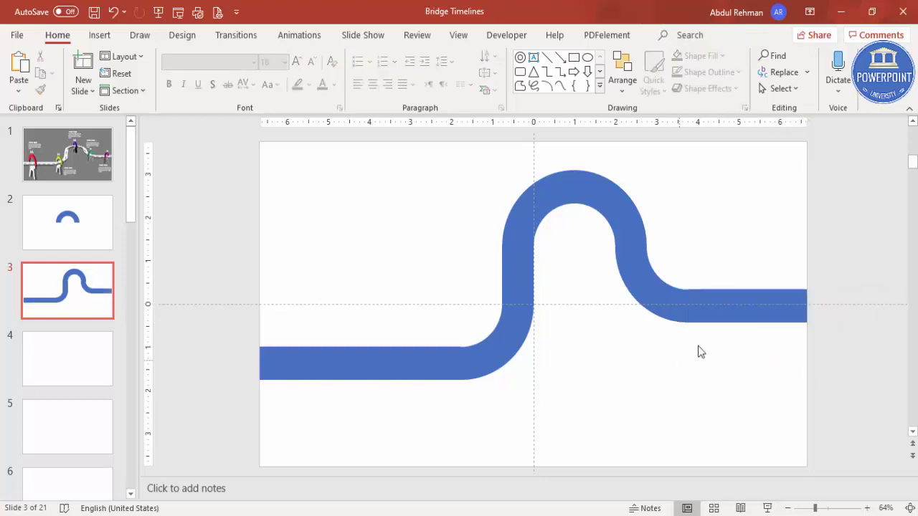
{"action": "left_click_drag", "start_coordinate": [747, 304], "coordinate": [750, 303]}
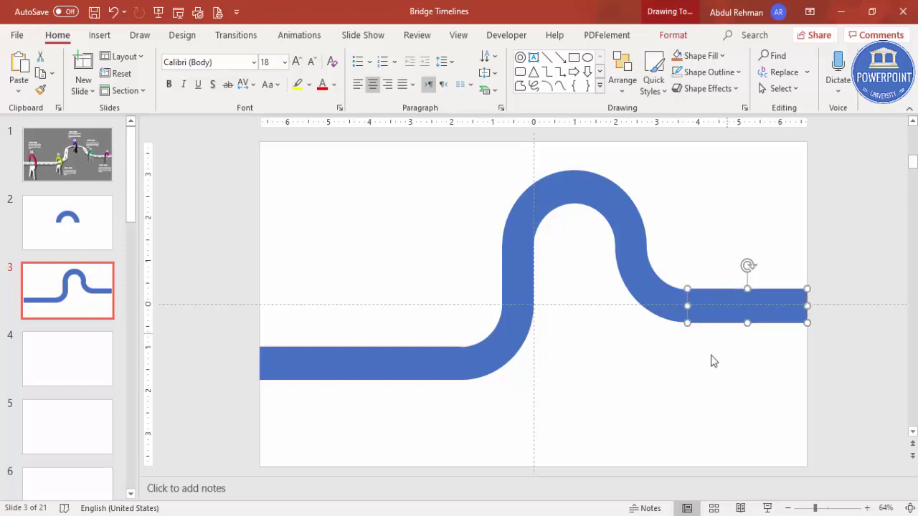
{"action": "left_click", "coordinate": [710, 356]}
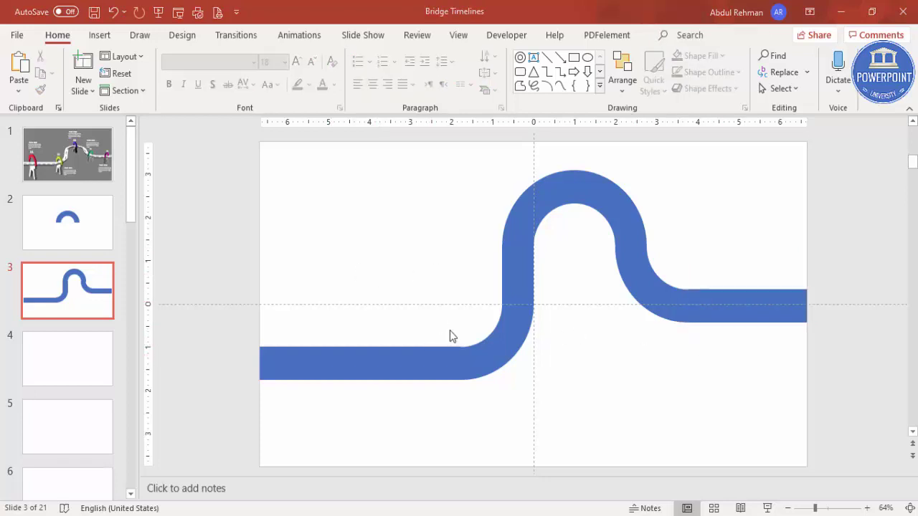
Duplicate slide 3 as a new slide 4.
{"action": "right_click", "coordinate": [76, 287]}
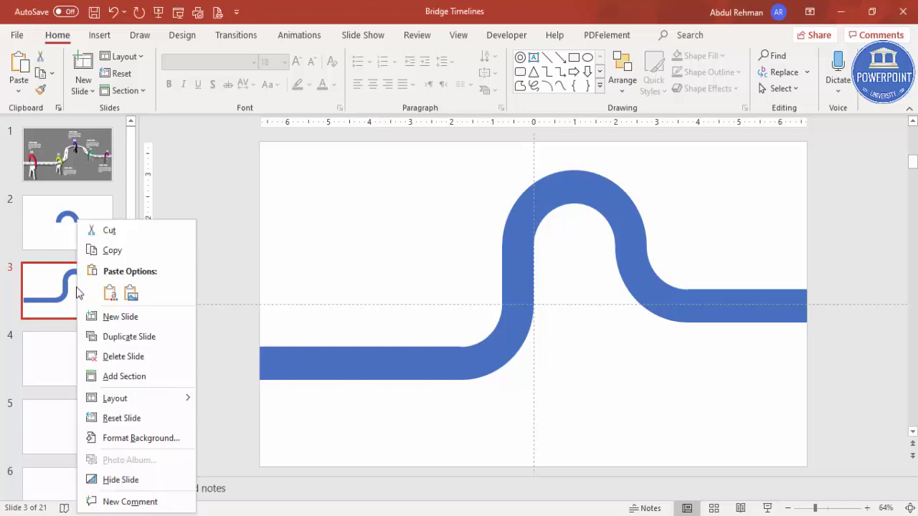
{"action": "left_click", "coordinate": [131, 334]}
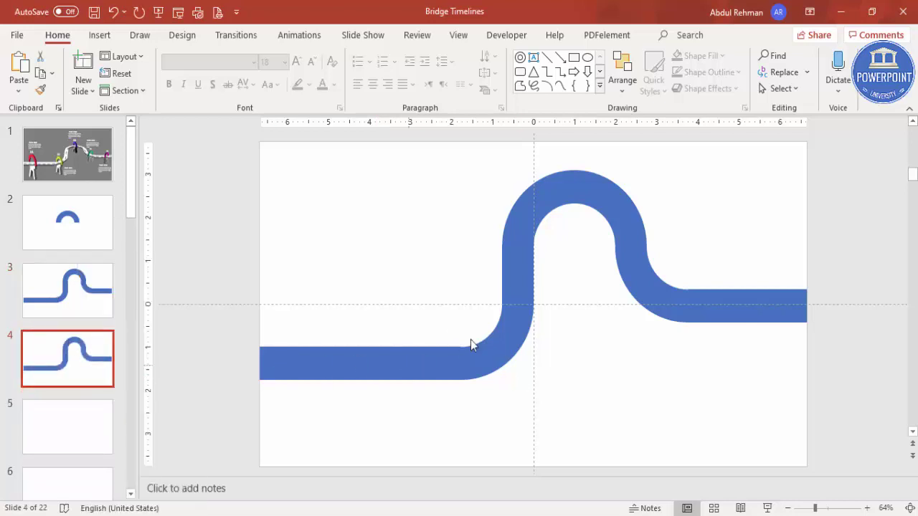
{"action": "left_click", "coordinate": [100, 304]}
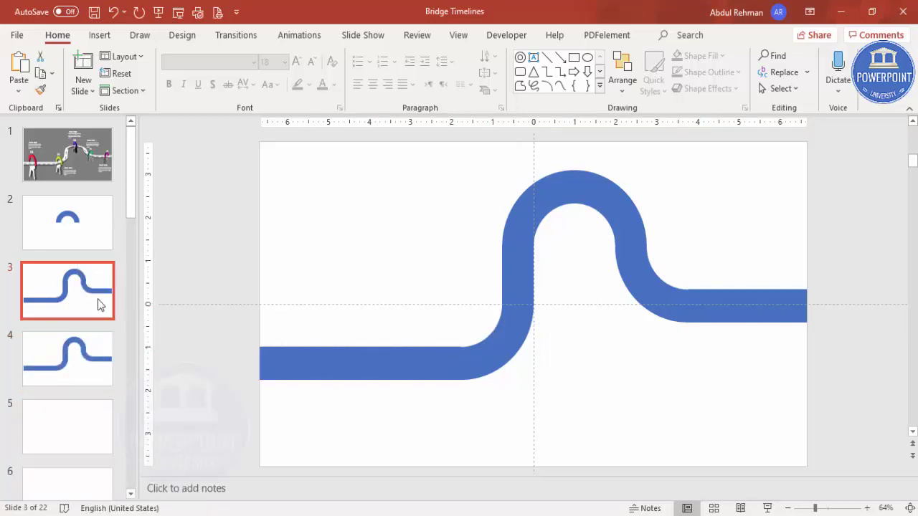
{"action": "left_click", "coordinate": [102, 359]}
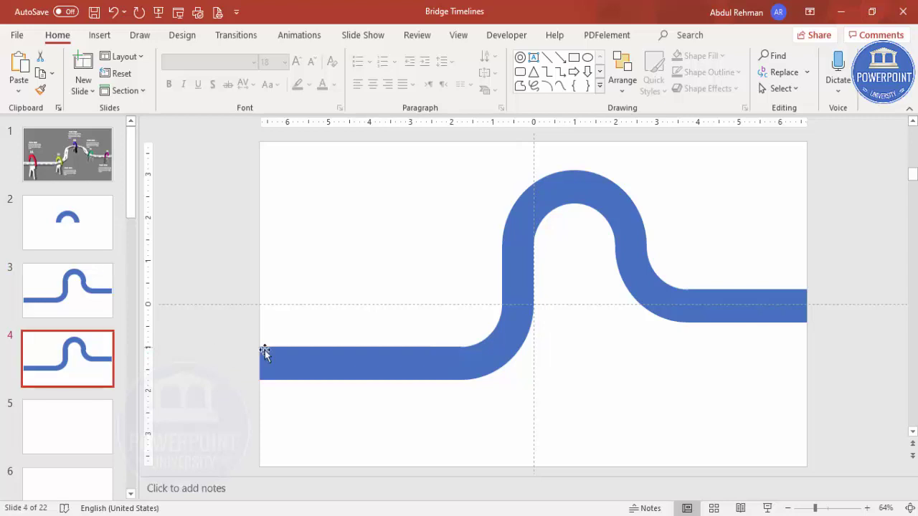
Union all six bridge pieces into one shape and open its Format Shape pane.
{"action": "left_click_drag", "start_coordinate": [209, 160], "coordinate": [893, 475]}
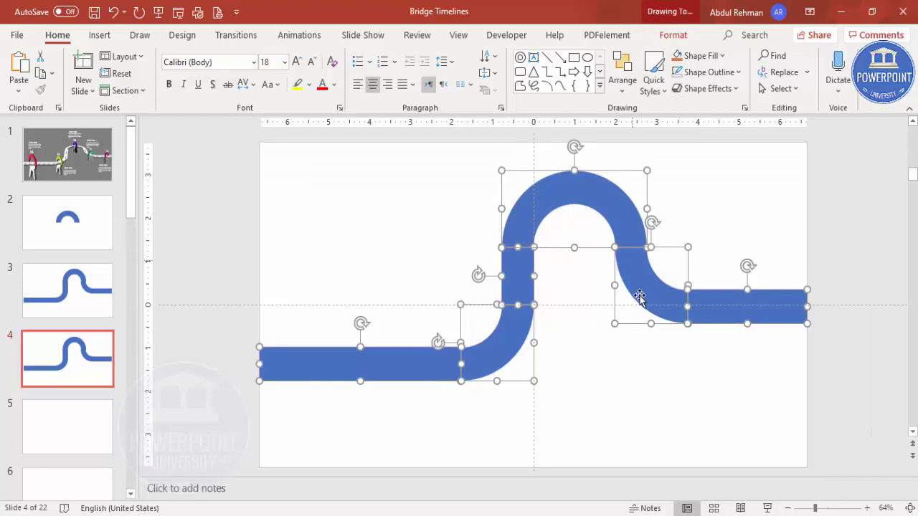
{"action": "left_click", "coordinate": [674, 35]}
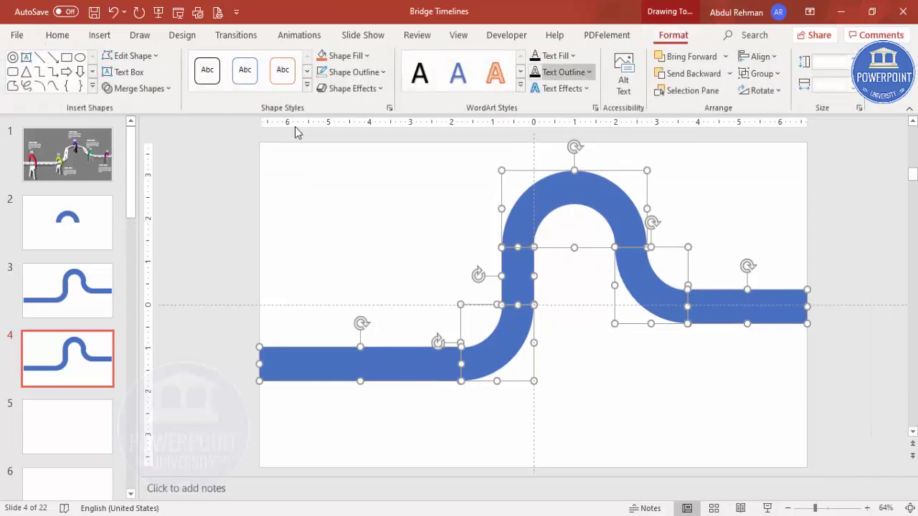
{"action": "left_click", "coordinate": [141, 88]}
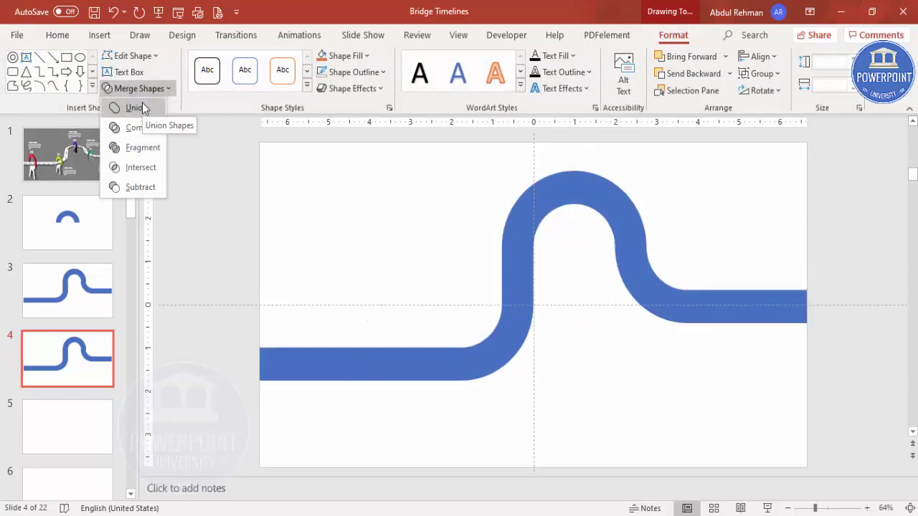
{"action": "left_click", "coordinate": [136, 108]}
{"action": "left_click_drag", "start_coordinate": [493, 236], "coordinate": [669, 256]}
{"action": "key", "text": "ctrl+z"}
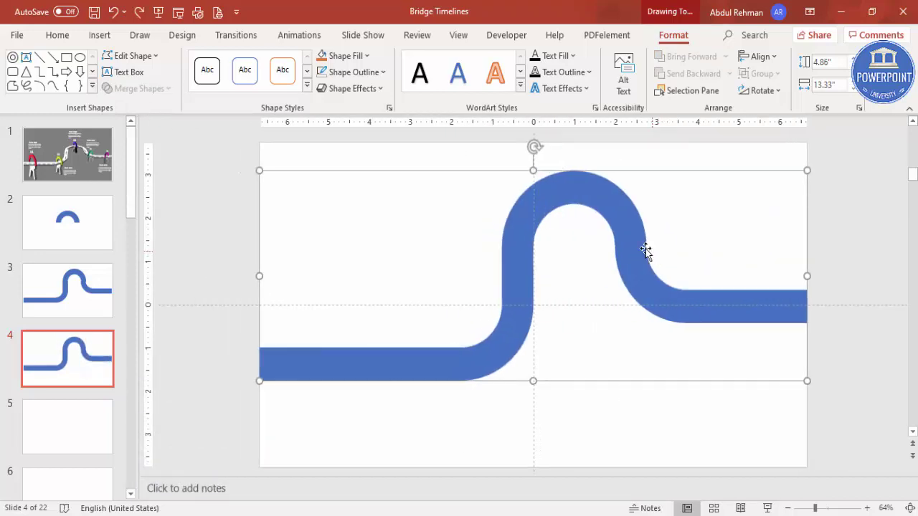
{"action": "right_click", "coordinate": [605, 206]}
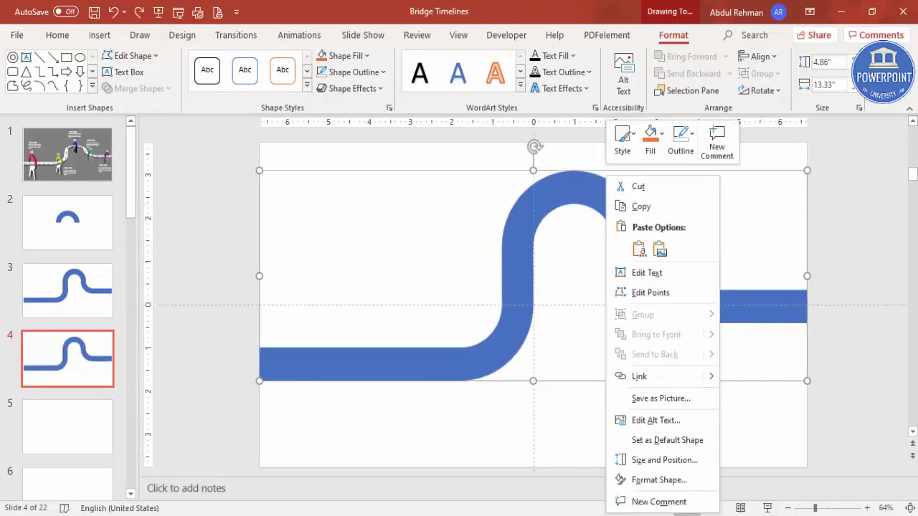
{"action": "left_click", "coordinate": [649, 481]}
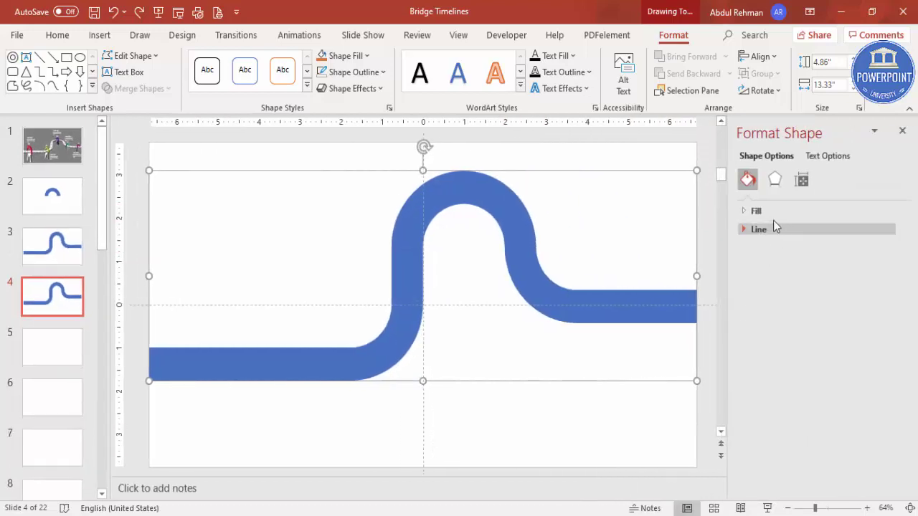
Apply the Perspective: Relaxed Moderately 3-D rotation preset to the path.
{"action": "left_click", "coordinate": [777, 185]}
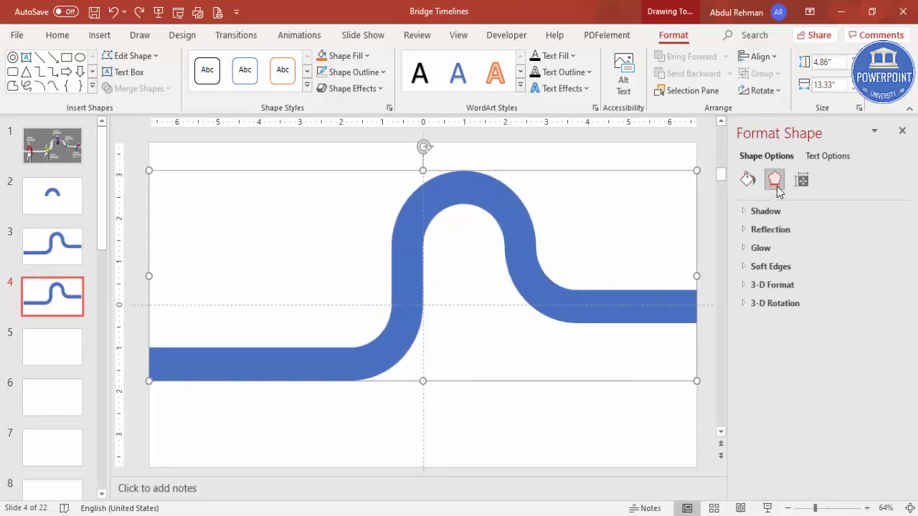
{"action": "left_click", "coordinate": [795, 309]}
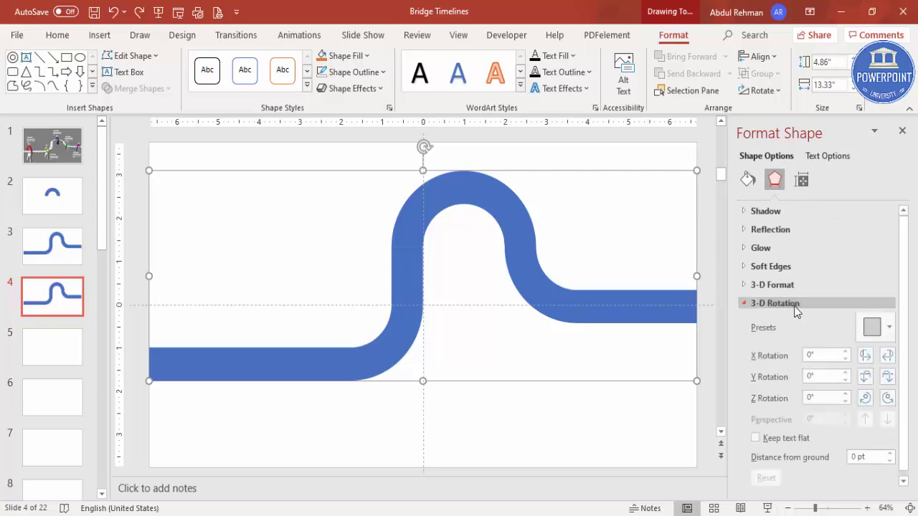
{"action": "left_click", "coordinate": [889, 329]}
{"action": "scroll", "coordinate": [909, 255], "scroll_direction": "down", "scroll_amount": 3}
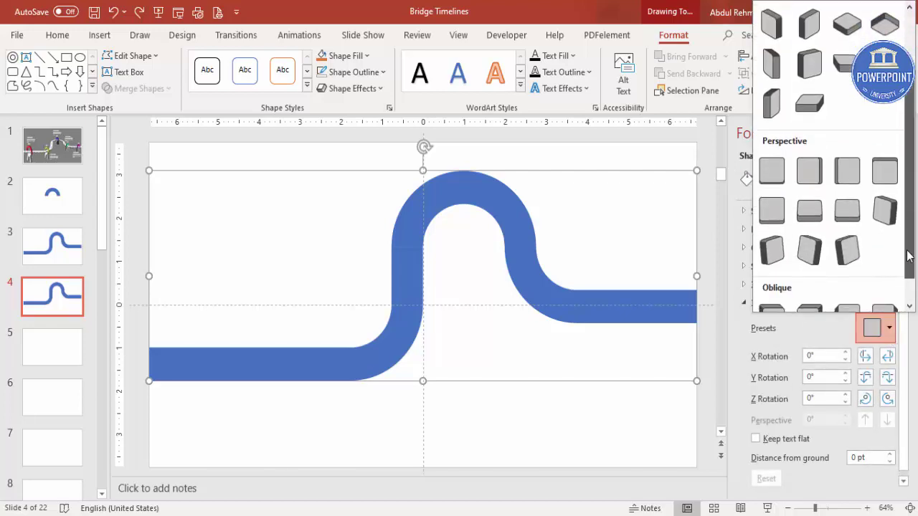
{"action": "left_click", "coordinate": [812, 211]}
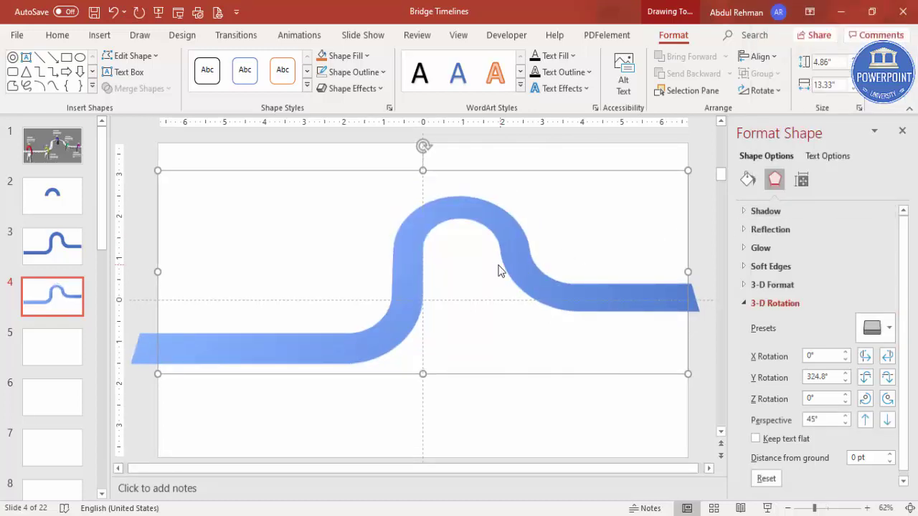
Set 3-D depth to 19.5 pt and Y rotation to 304.8°, keeping X at 0°.
{"action": "left_click", "coordinate": [791, 289]}
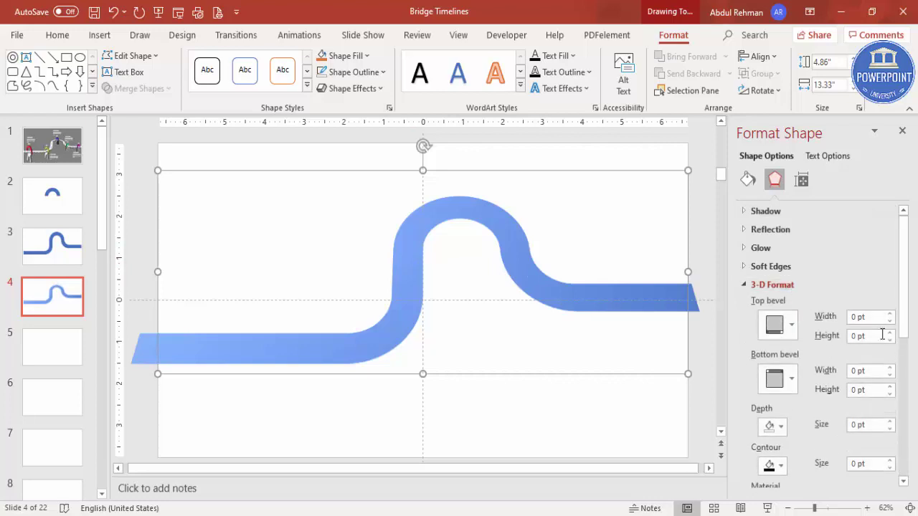
{"action": "left_click_drag", "start_coordinate": [889, 422], "coordinate": [889, 423]}
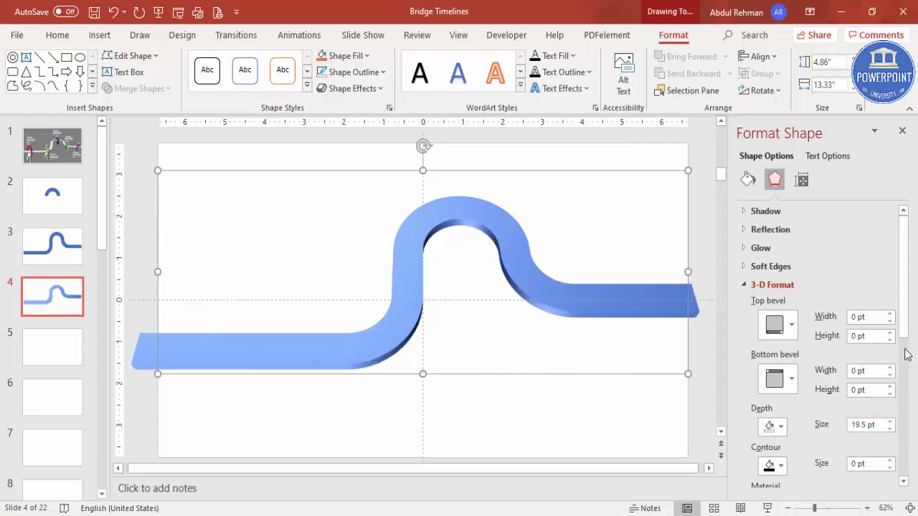
{"action": "left_click_drag", "start_coordinate": [904, 323], "coordinate": [899, 464]}
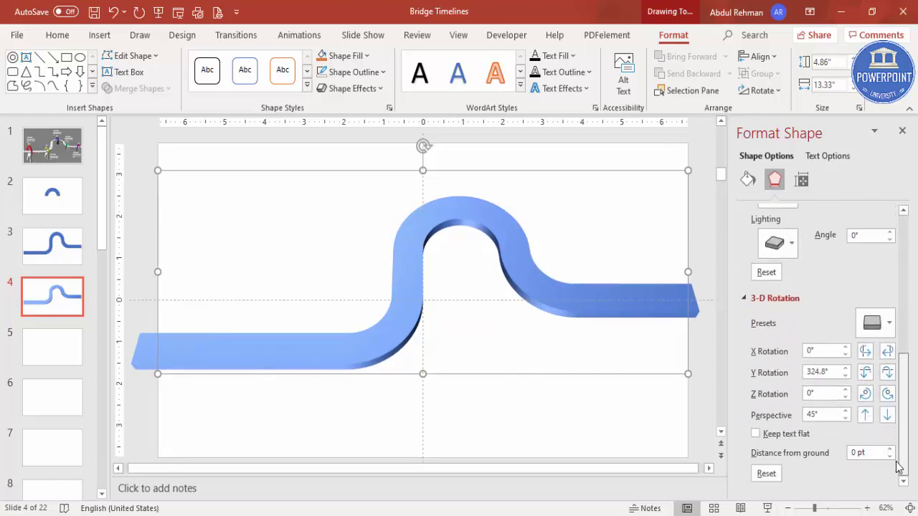
{"action": "left_click", "coordinate": [866, 351]}
{"action": "left_click", "coordinate": [887, 351]}
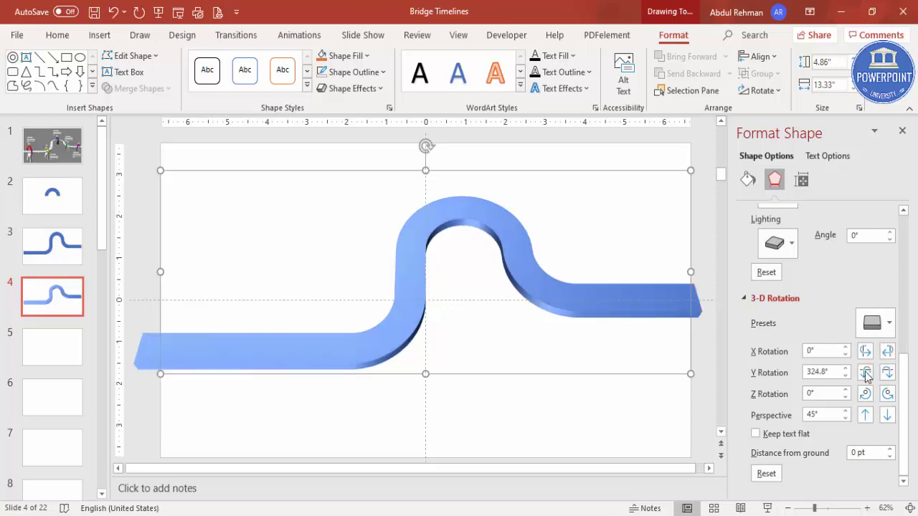
{"action": "left_click", "coordinate": [886, 373]}
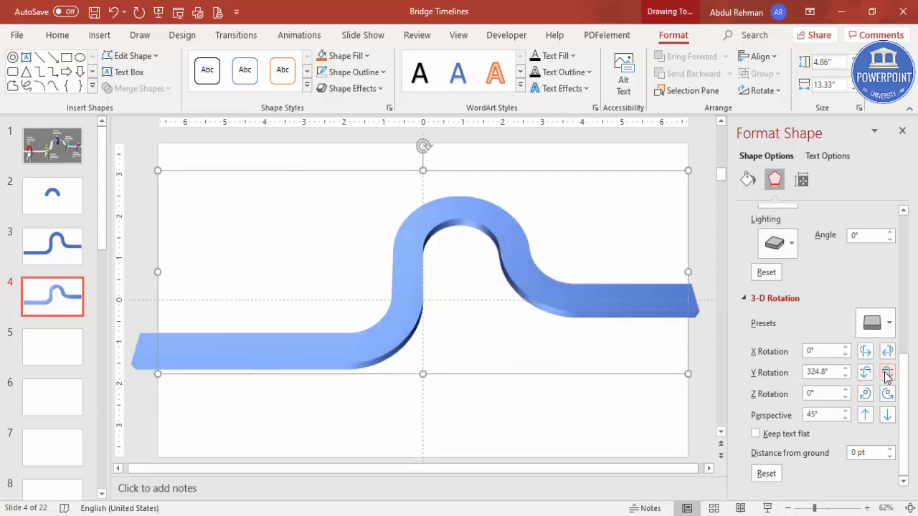
{"action": "left_click", "coordinate": [886, 373]}
{"action": "left_click", "coordinate": [886, 373]}
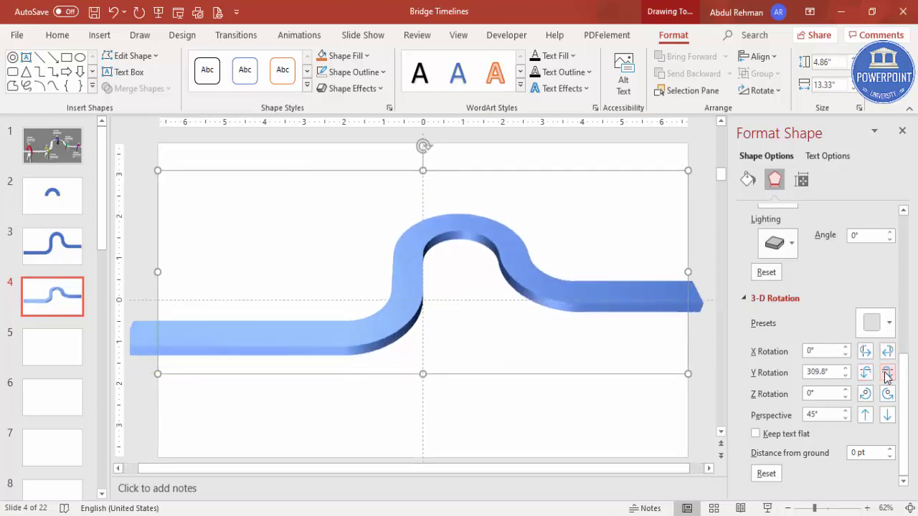
{"action": "left_click", "coordinate": [887, 373]}
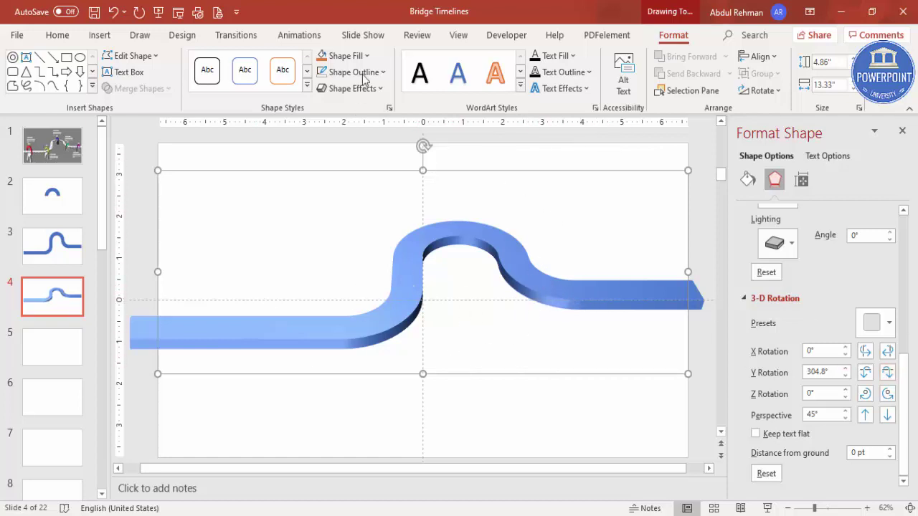
Fill the 3-D ribbon with grey.
{"action": "left_click", "coordinate": [343, 56]}
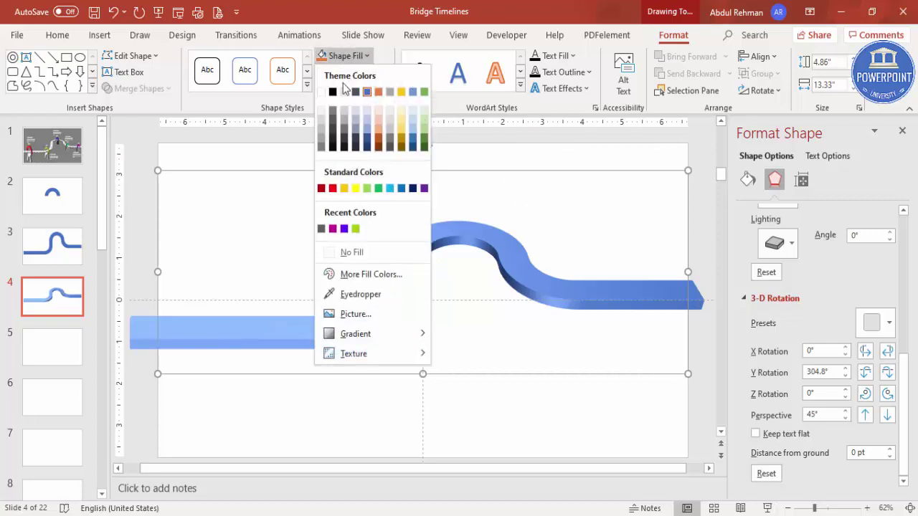
{"action": "left_click", "coordinate": [321, 147]}
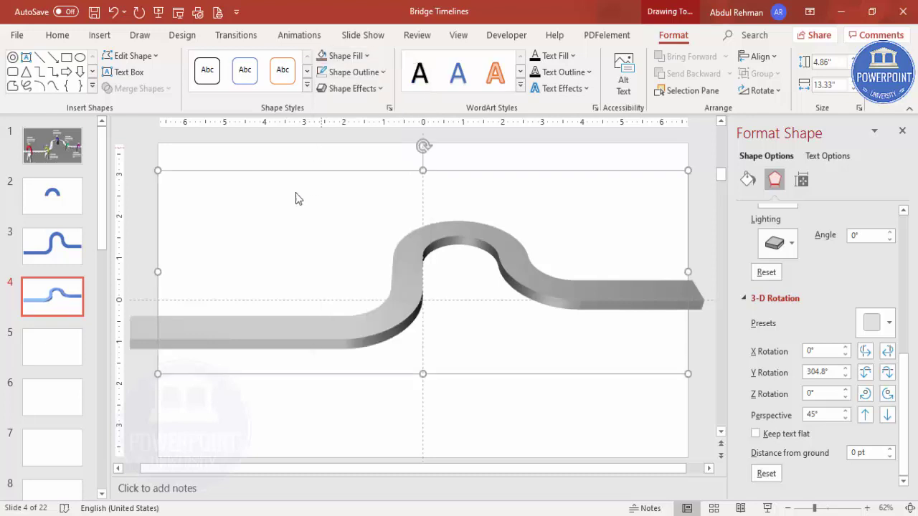
{"action": "left_click", "coordinate": [481, 405]}
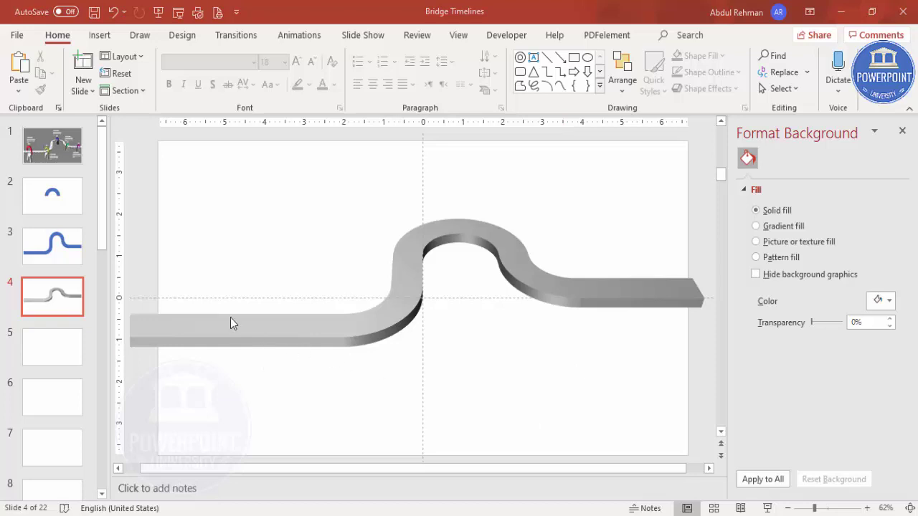
Draw an outline-free trapezoid below the ribbon's right half.
{"action": "left_click", "coordinate": [100, 35]}
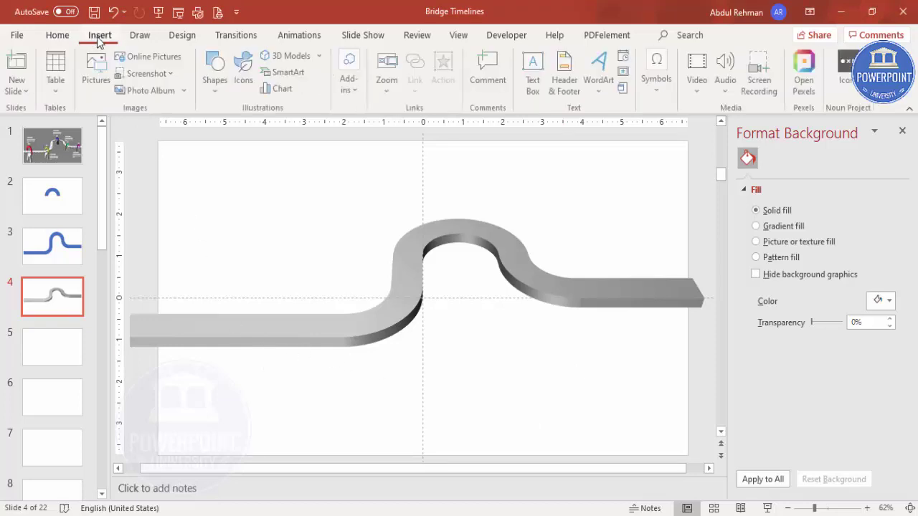
{"action": "left_click", "coordinate": [216, 91]}
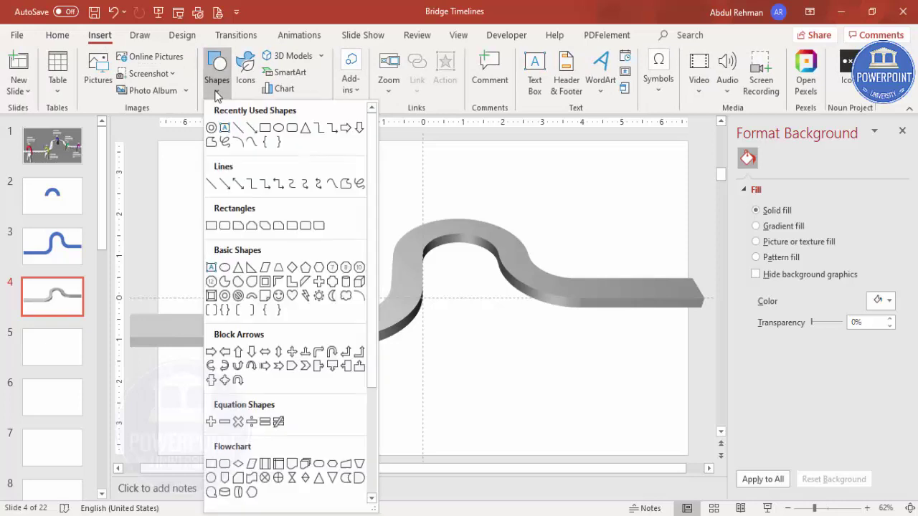
{"action": "left_click", "coordinate": [279, 270]}
{"action": "left_click_drag", "start_coordinate": [483, 356], "coordinate": [562, 416]}
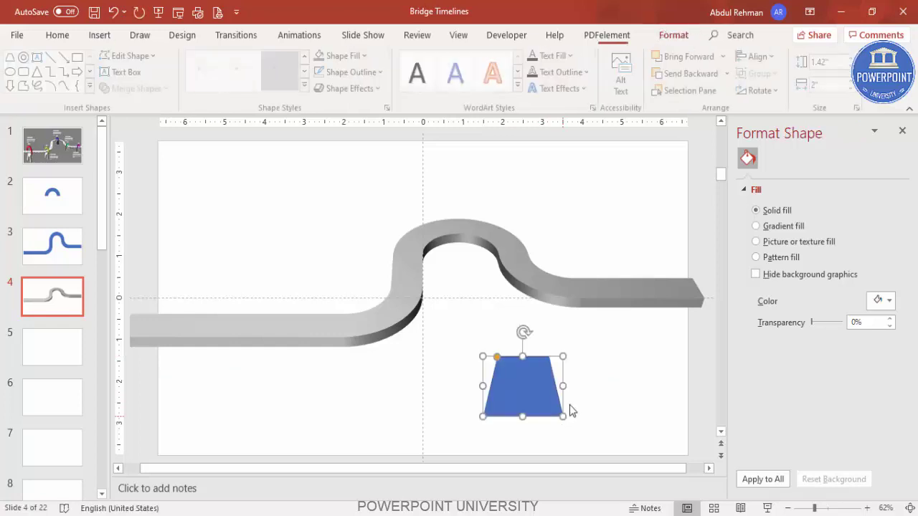
{"action": "left_click", "coordinate": [379, 74]}
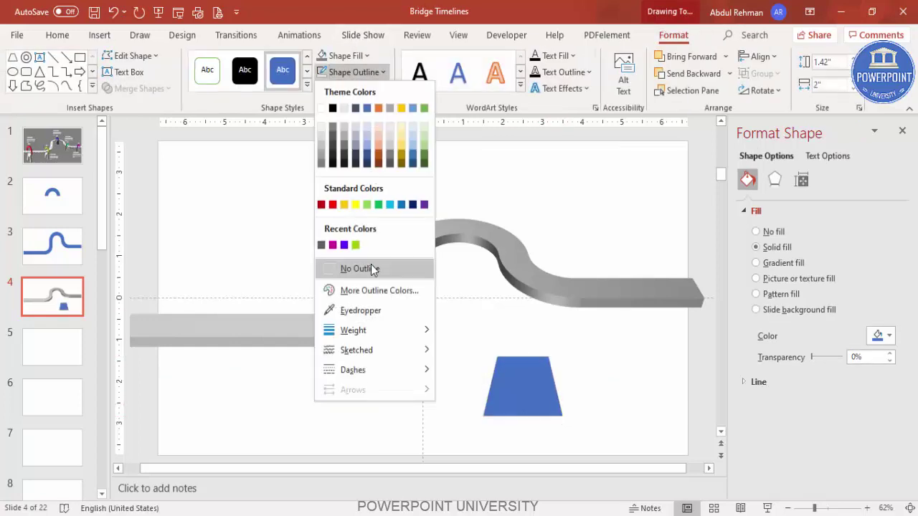
{"action": "left_click", "coordinate": [370, 265]}
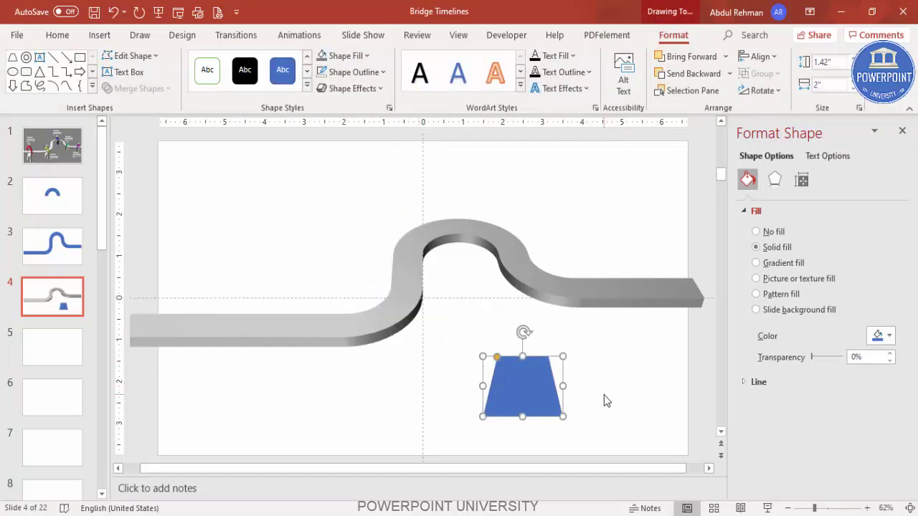
Duplicate it as a smaller grey trapezoid centred over the blue one.
{"action": "left_click_drag", "start_coordinate": [552, 394], "coordinate": [613, 396]}
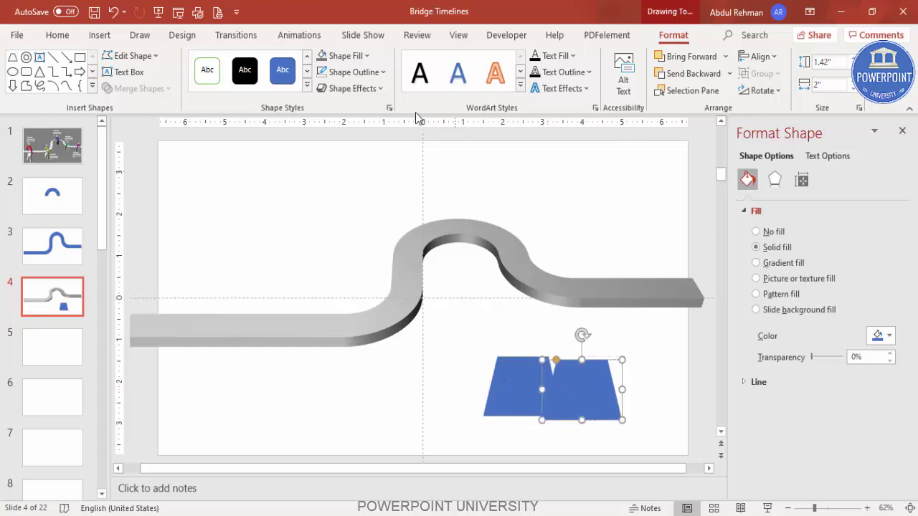
{"action": "left_click", "coordinate": [332, 57]}
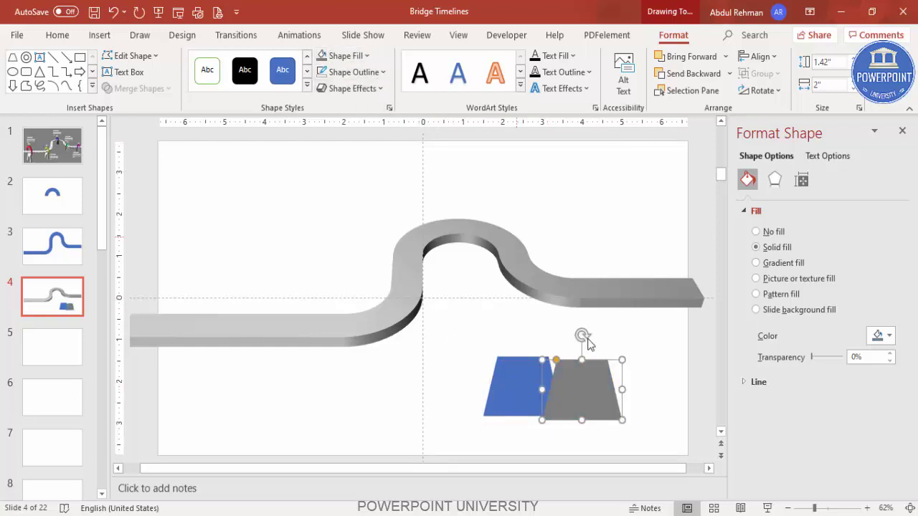
{"action": "left_click_drag", "start_coordinate": [542, 358], "coordinate": [560, 376]}
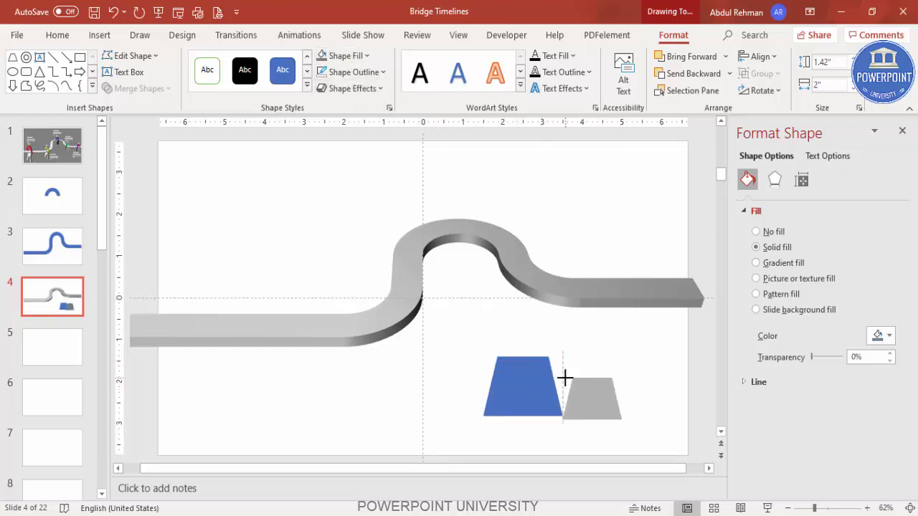
{"action": "left_click_drag", "start_coordinate": [604, 413], "coordinate": [534, 414]}
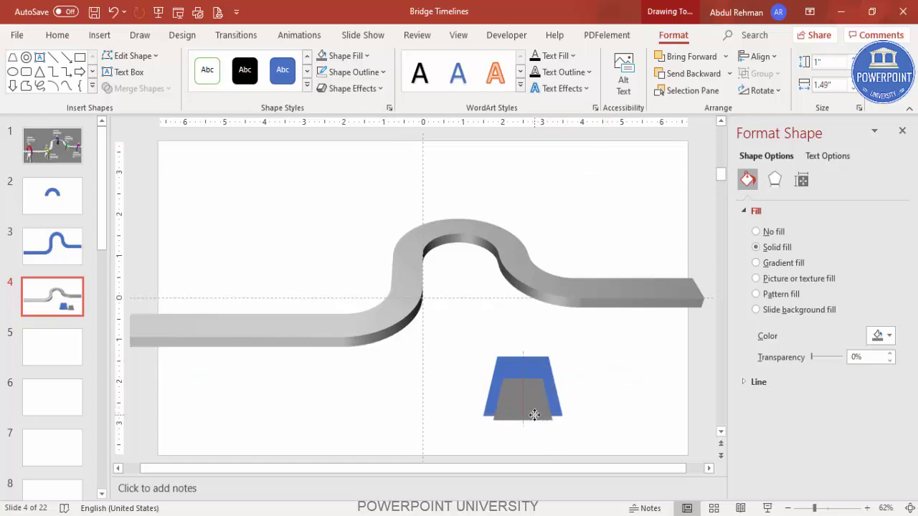
{"action": "left_click_drag", "start_coordinate": [528, 404], "coordinate": [525, 402]}
{"action": "left_click", "coordinate": [602, 400]}
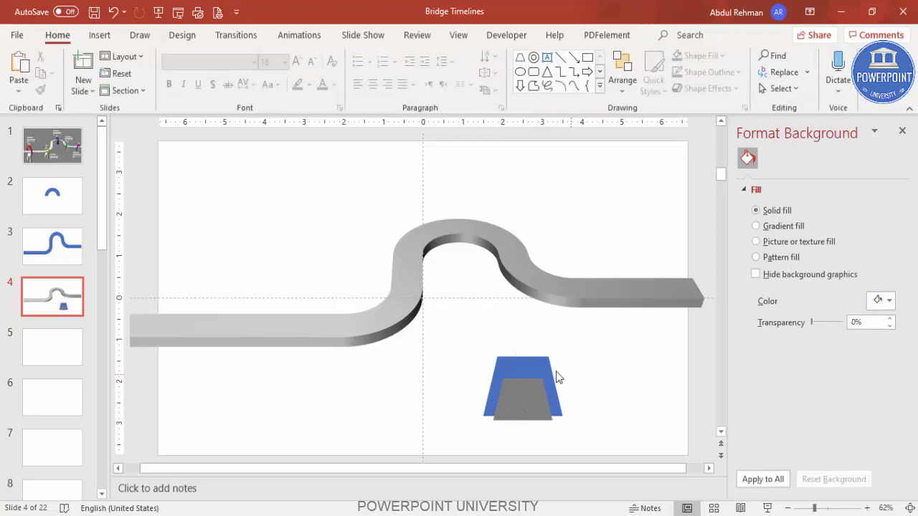
Subtract the grey trapezoid from the blue one to cut the leg gap.
{"action": "left_click", "coordinate": [531, 363]}
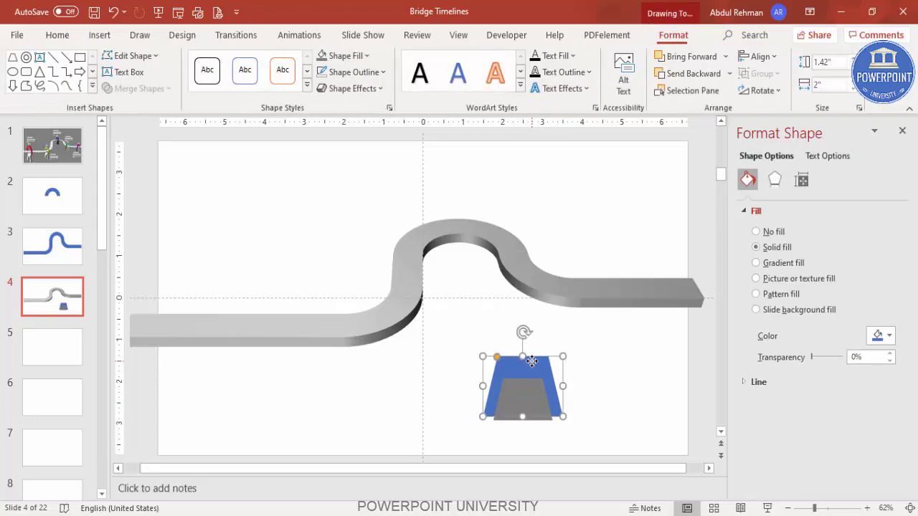
{"action": "left_click", "coordinate": [527, 398], "text": "shift"}
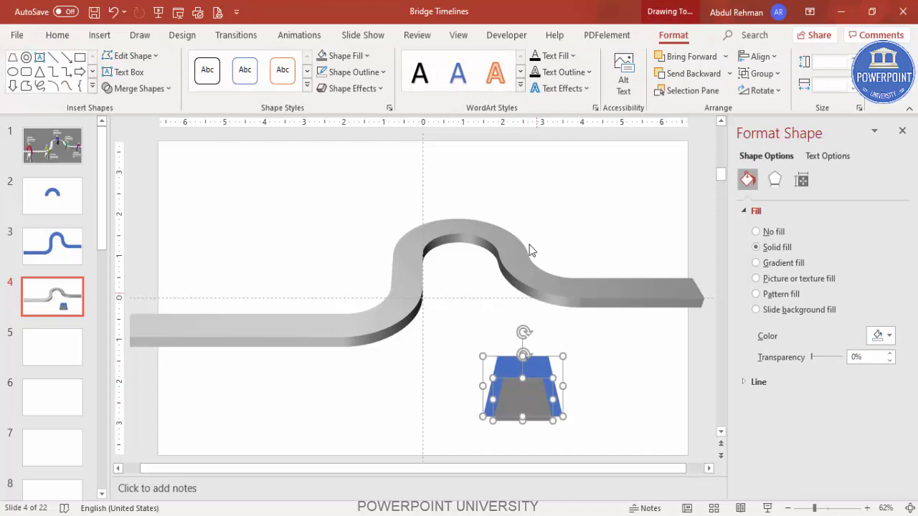
{"action": "left_click", "coordinate": [140, 88]}
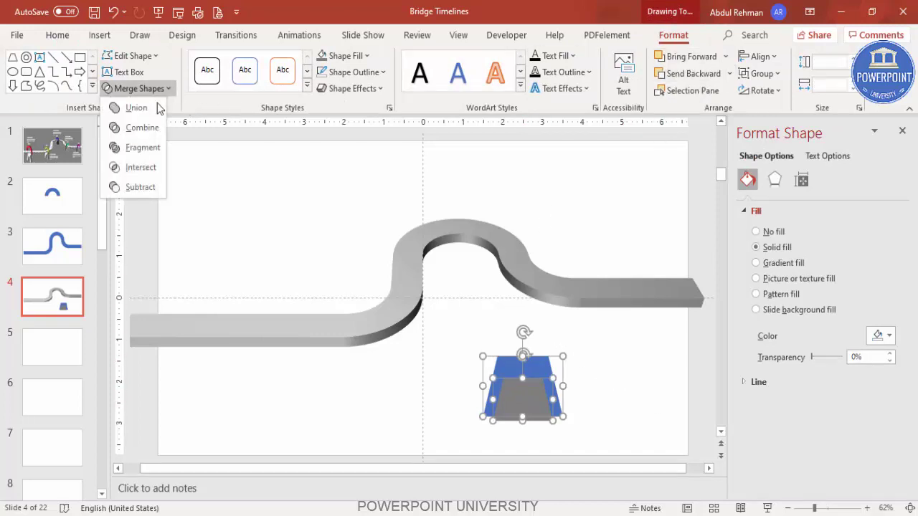
{"action": "left_click", "coordinate": [147, 188]}
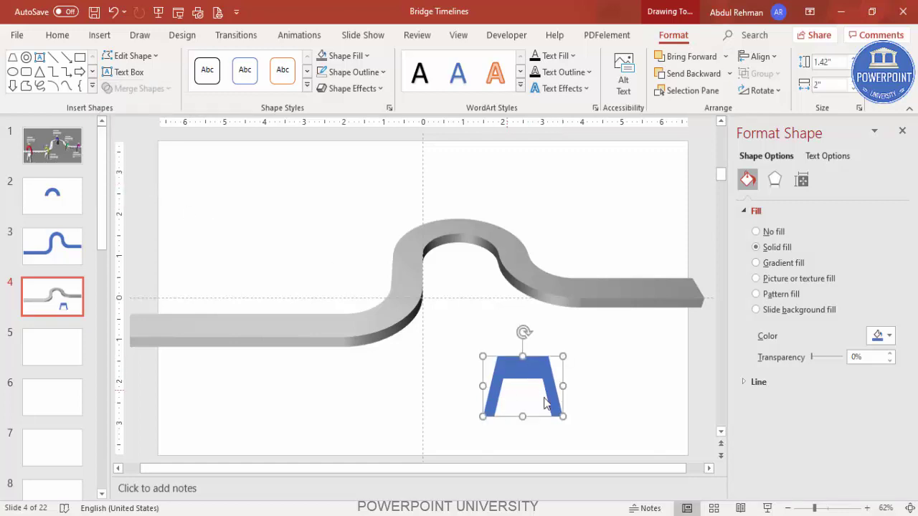
{"action": "left_click", "coordinate": [600, 380]}
Draw a flat, outline-free rectangle across the top of the legs.
{"action": "left_click", "coordinate": [109, 35]}
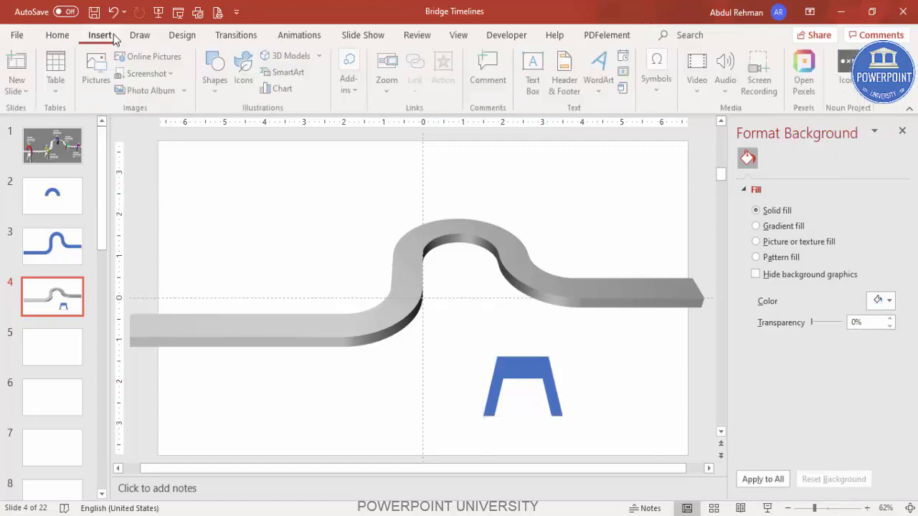
{"action": "left_click", "coordinate": [217, 76]}
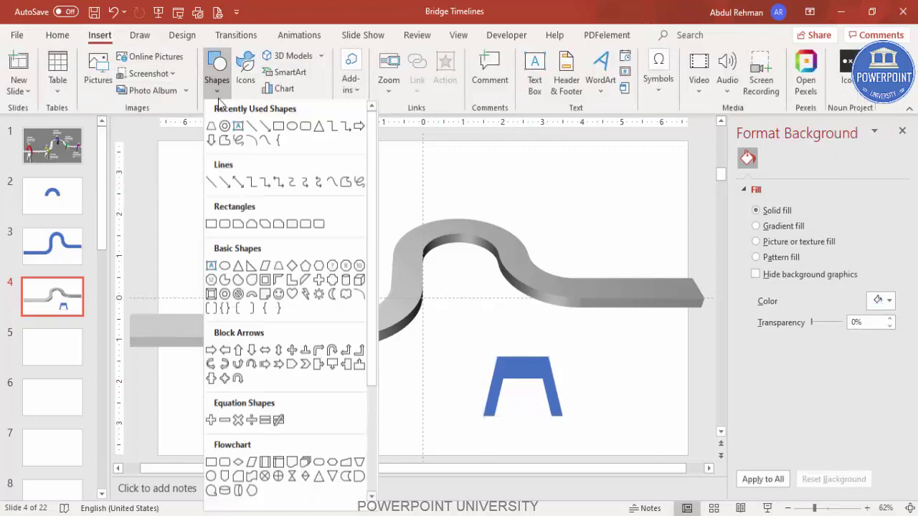
{"action": "left_click", "coordinate": [213, 226]}
{"action": "left_click_drag", "start_coordinate": [483, 346], "coordinate": [557, 363]}
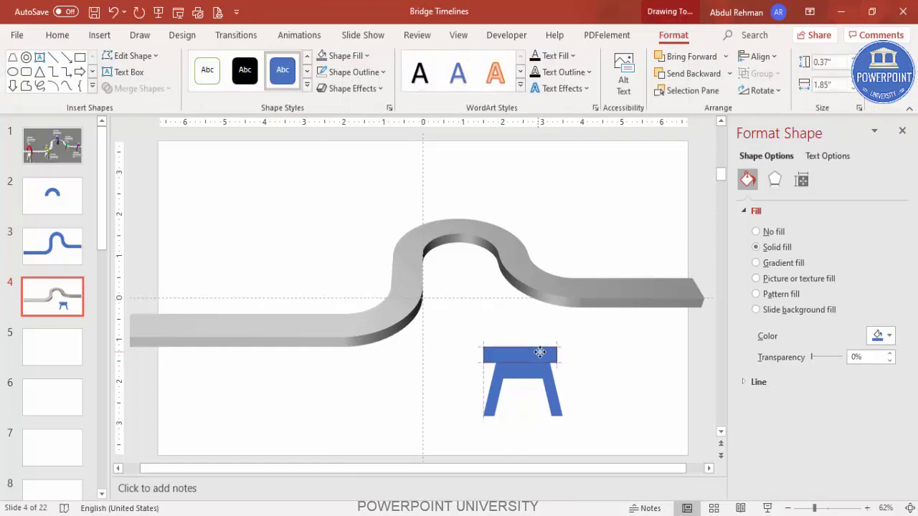
{"action": "left_click", "coordinate": [355, 72]}
{"action": "left_click", "coordinate": [359, 268]}
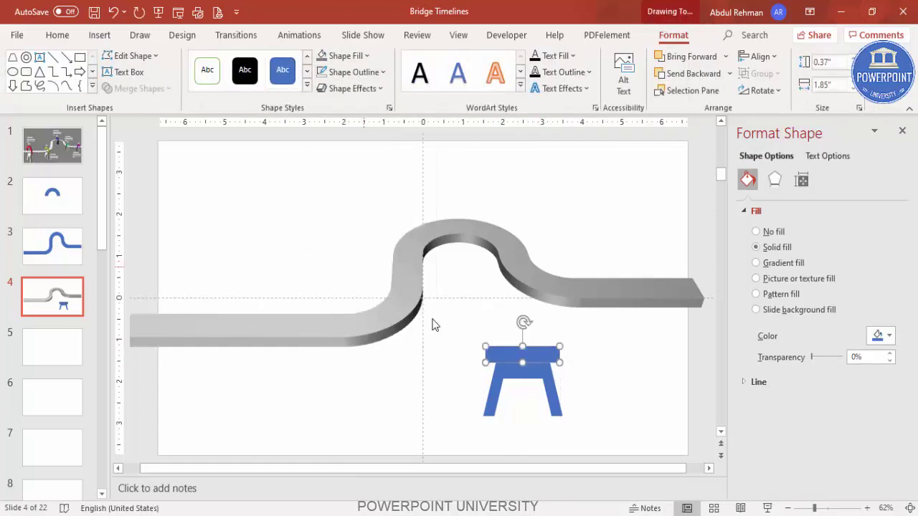
Union the rectangle and legs into one stool shape.
{"action": "left_click", "coordinate": [556, 394], "text": "shift"}
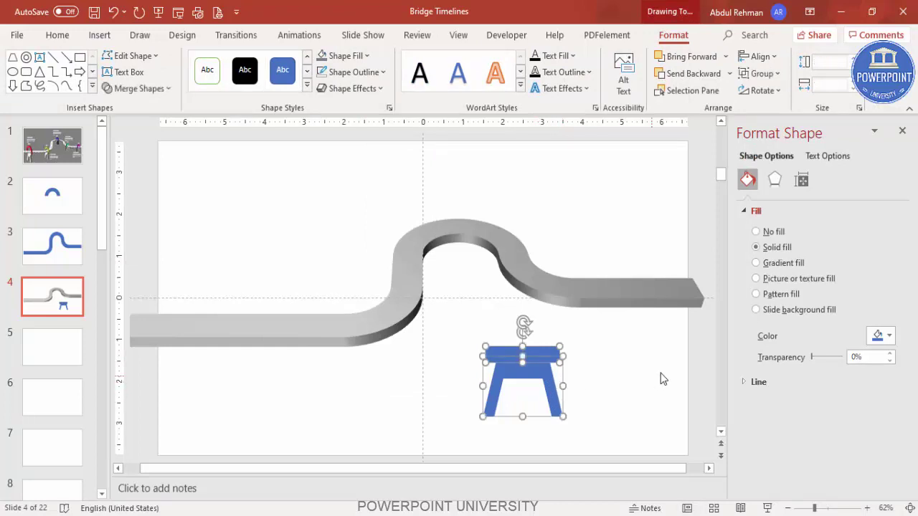
{"action": "left_click", "coordinate": [151, 87]}
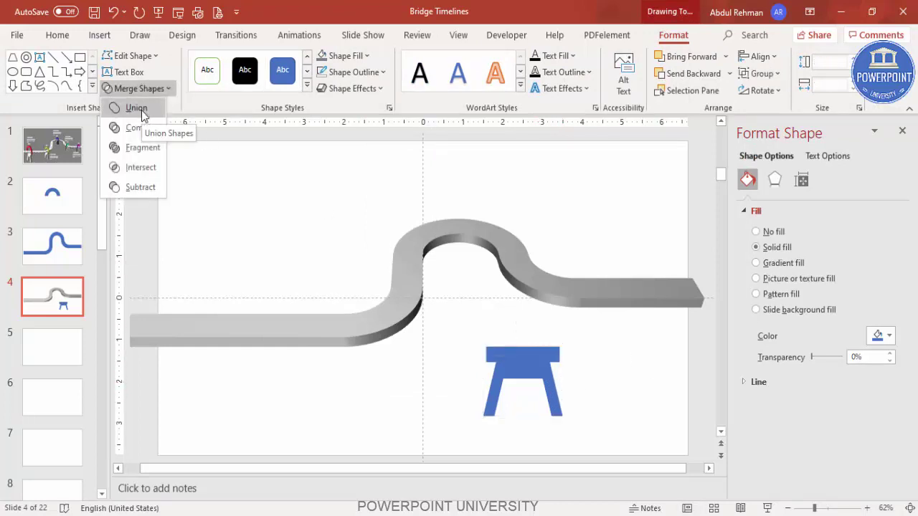
{"action": "left_click", "coordinate": [142, 111]}
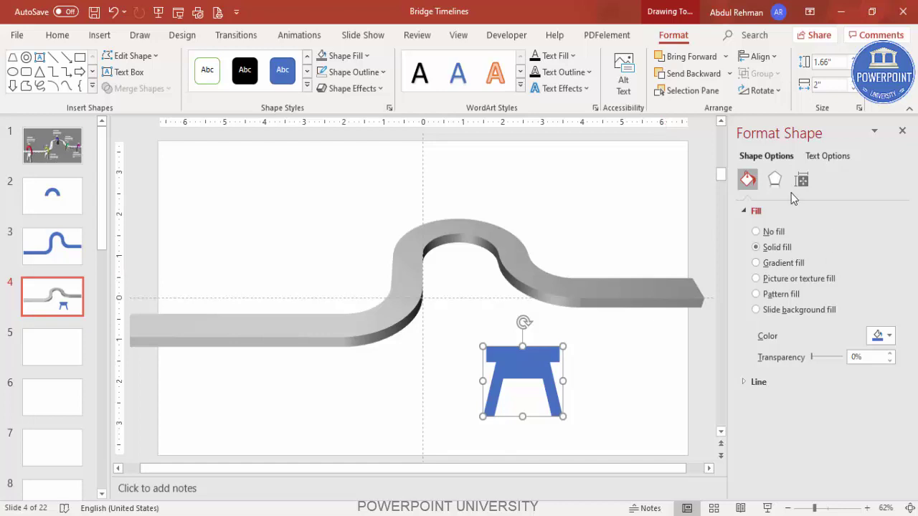
{"action": "left_click", "coordinate": [596, 401]}
Draw a rectangle crossbar with no outline between the stool's two legs.
{"action": "left_click", "coordinate": [99, 34]}
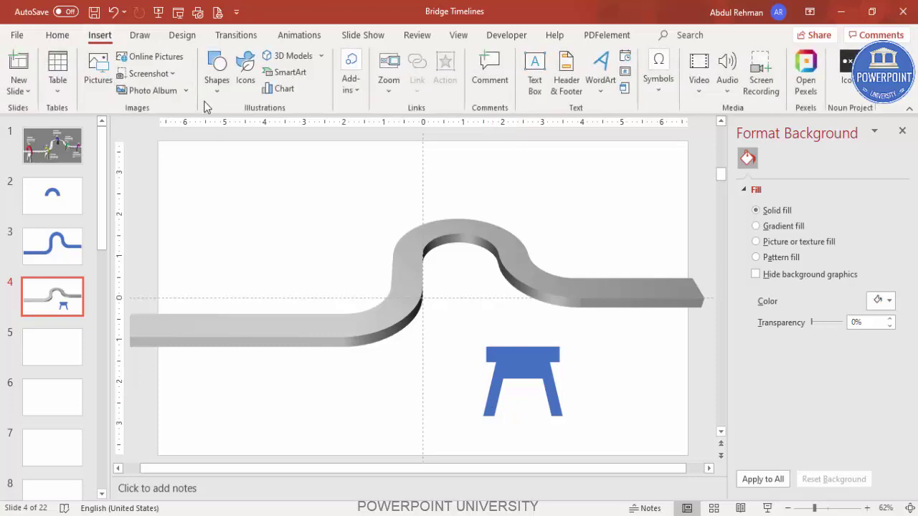
{"action": "left_click", "coordinate": [216, 91]}
{"action": "left_click", "coordinate": [211, 225]}
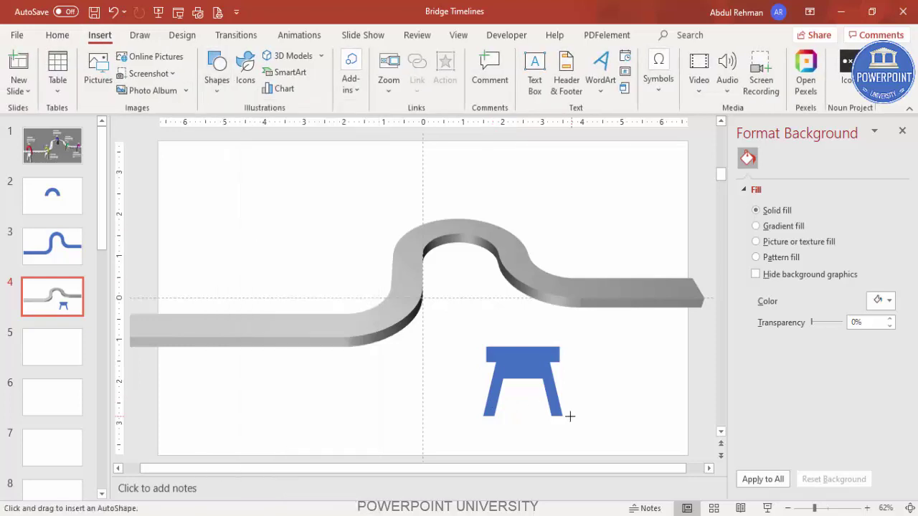
{"action": "left_click_drag", "start_coordinate": [493, 391], "coordinate": [533, 399]}
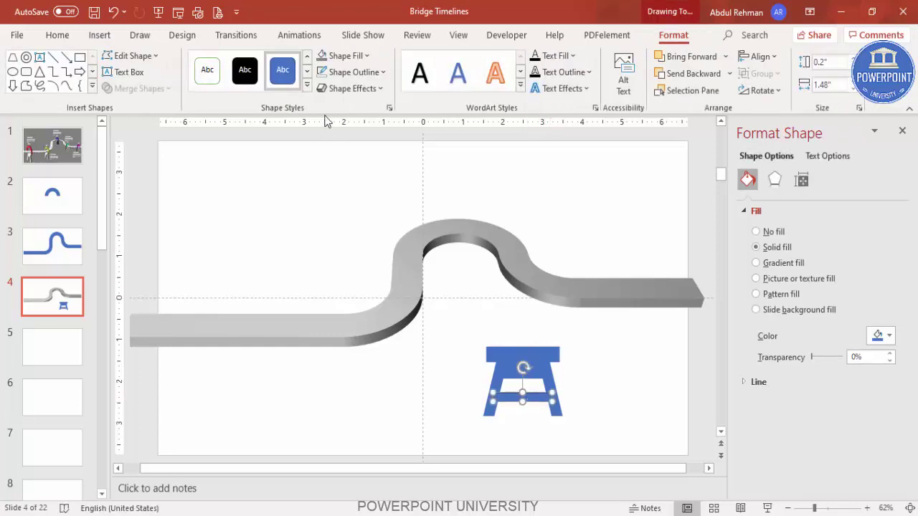
{"action": "left_click", "coordinate": [354, 72]}
{"action": "left_click", "coordinate": [361, 269]}
Select all the stool's parts and Union them into one shape.
{"action": "left_click_drag", "start_coordinate": [605, 443], "coordinate": [448, 308]}
{"action": "left_click", "coordinate": [136, 88]}
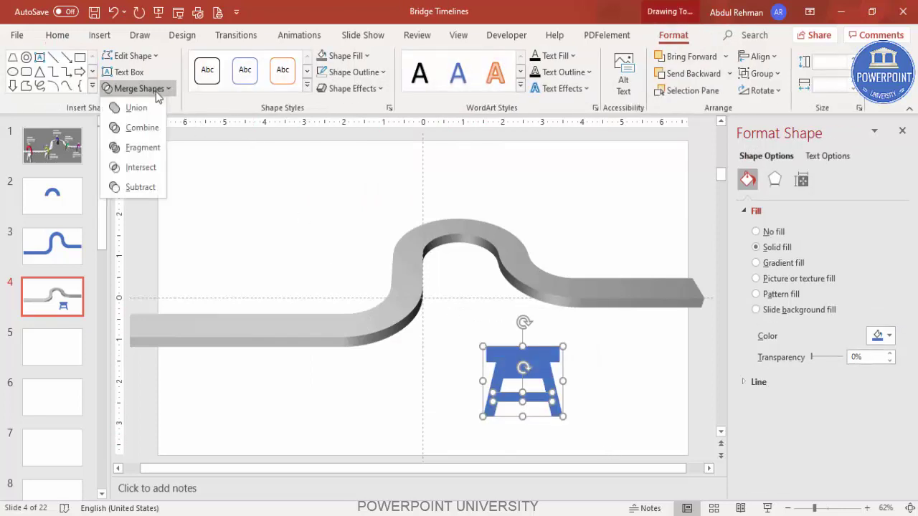
{"action": "left_click", "coordinate": [146, 109]}
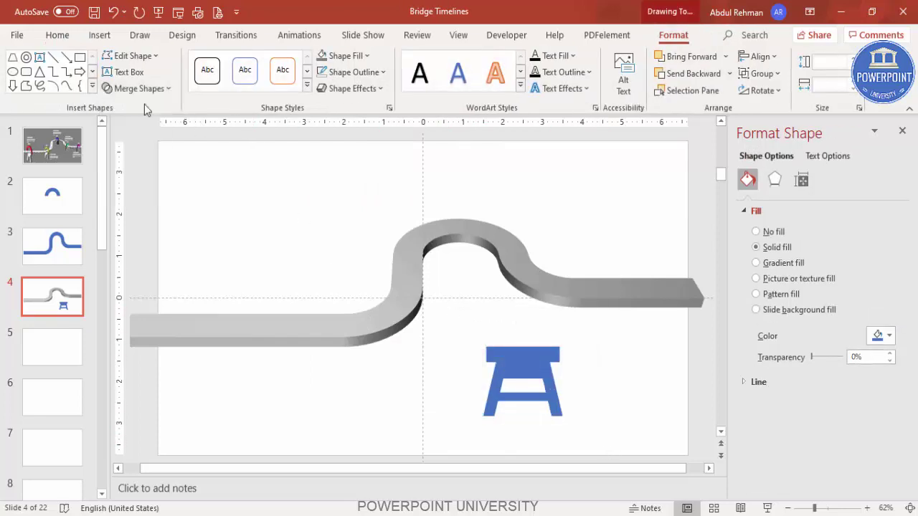
Tilt the stool with the Off Axis 1: Left 3-D rotation preset.
{"action": "left_click", "coordinate": [775, 180]}
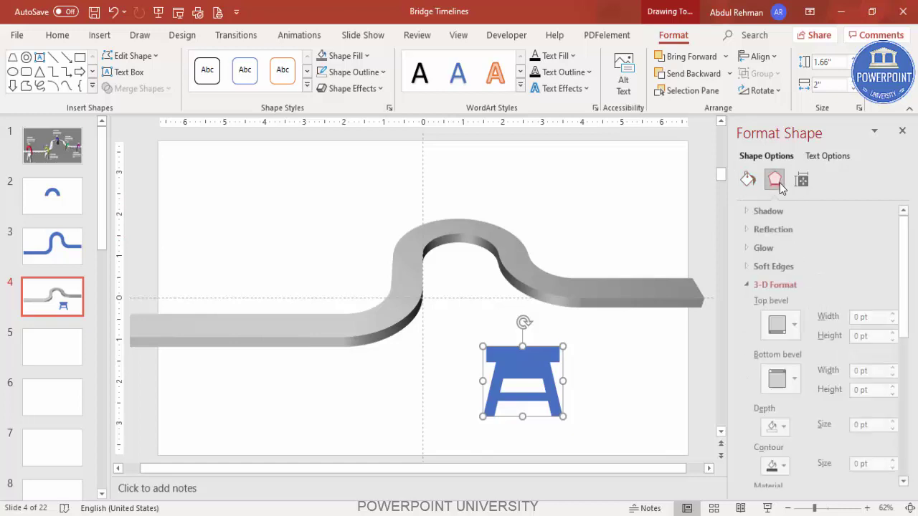
{"action": "left_click", "coordinate": [744, 285]}
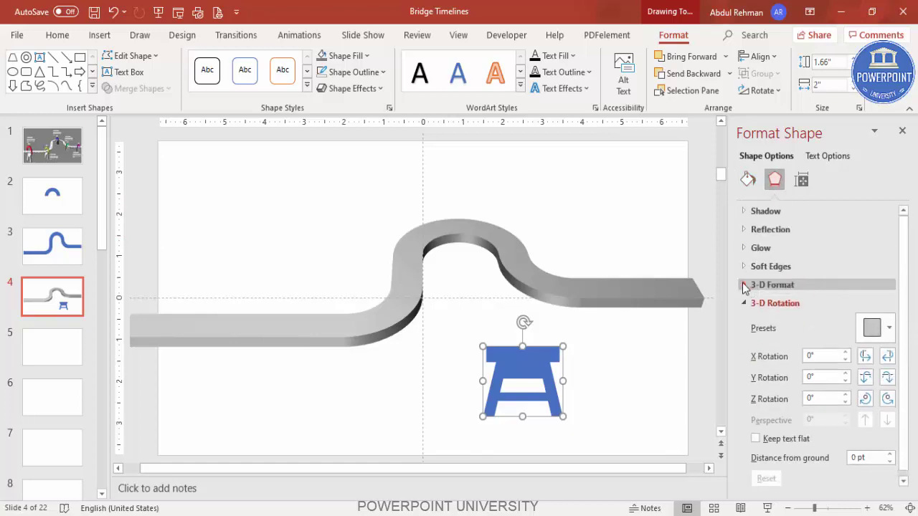
{"action": "left_click", "coordinate": [883, 330]}
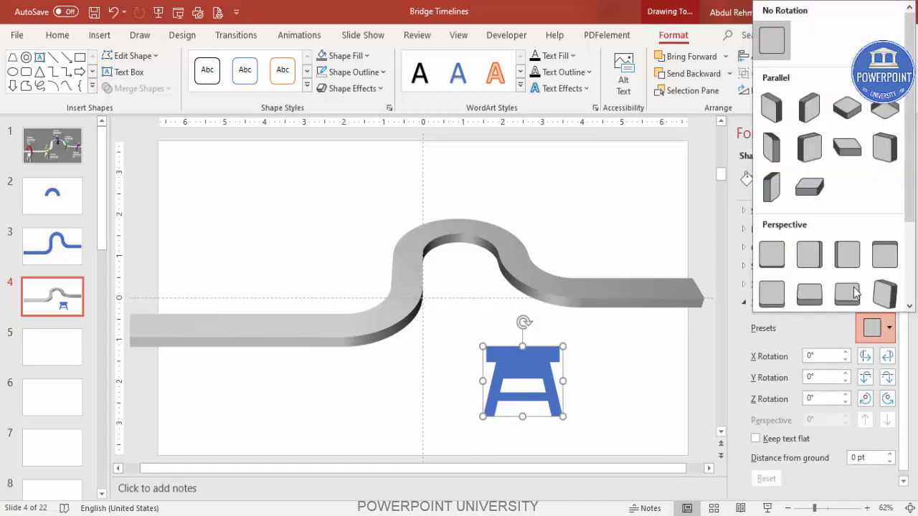
{"action": "left_click", "coordinate": [771, 147]}
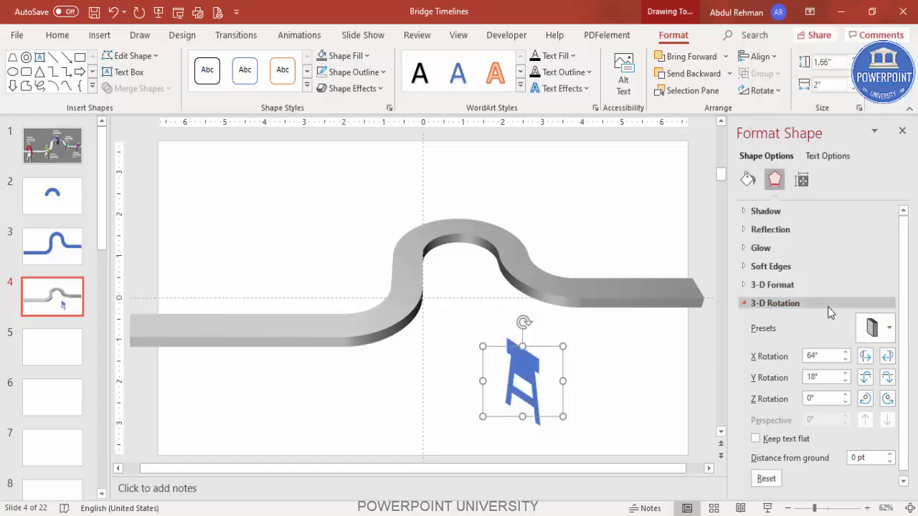
Give the stool 13.5 pt 3-D depth and a dark grey fill.
{"action": "left_click", "coordinate": [795, 285]}
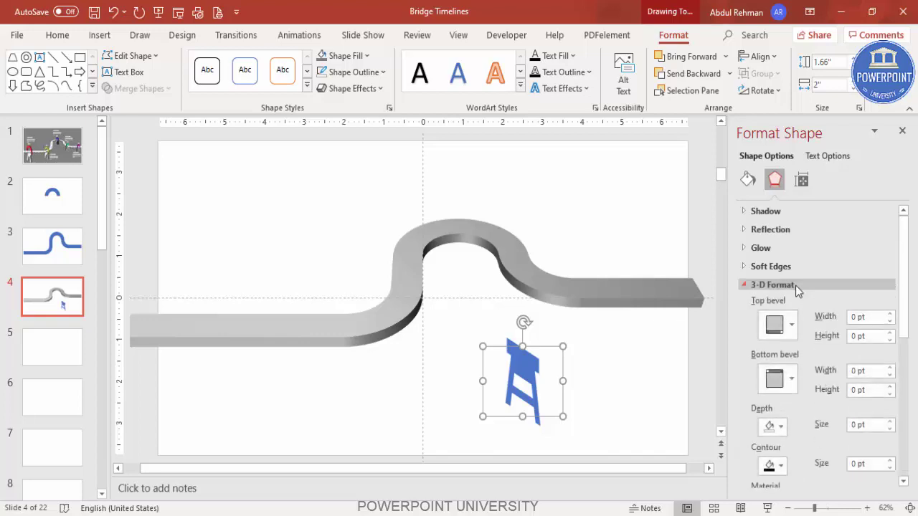
{"action": "left_click", "coordinate": [890, 422]}
{"action": "left_click", "coordinate": [890, 421]}
{"action": "left_click", "coordinate": [889, 421]}
{"action": "left_click", "coordinate": [889, 422]}
{"action": "left_click", "coordinate": [889, 422]}
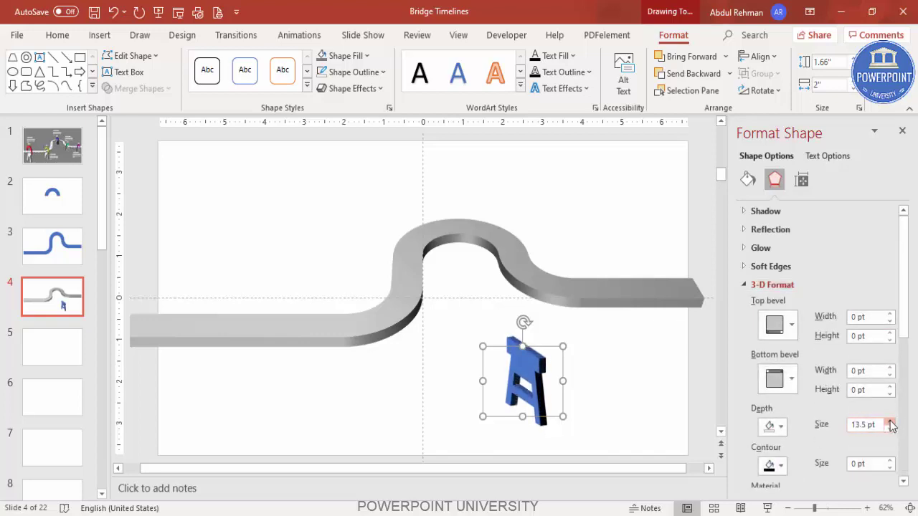
{"action": "left_click", "coordinate": [346, 56]}
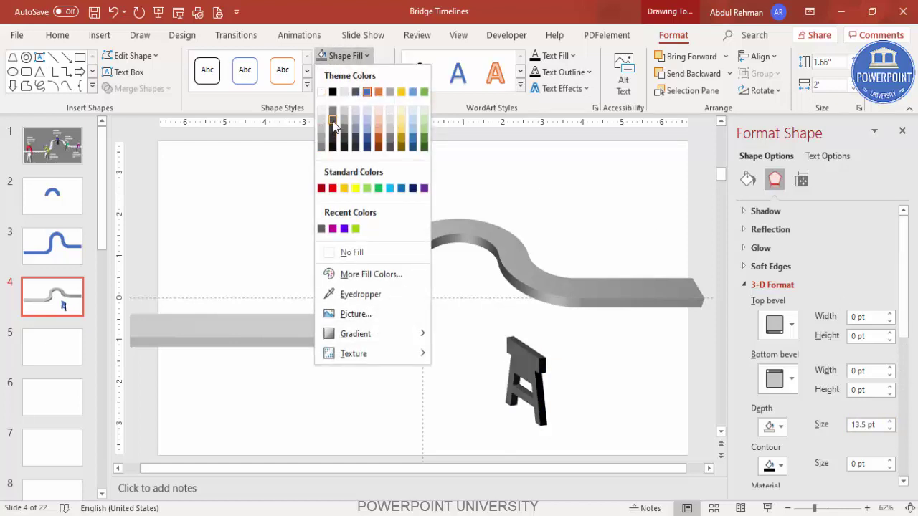
{"action": "left_click", "coordinate": [334, 123]}
Apply a Special lighting preset to the stool.
{"action": "scroll", "coordinate": [910, 305], "scroll_direction": "down", "scroll_amount": 5}
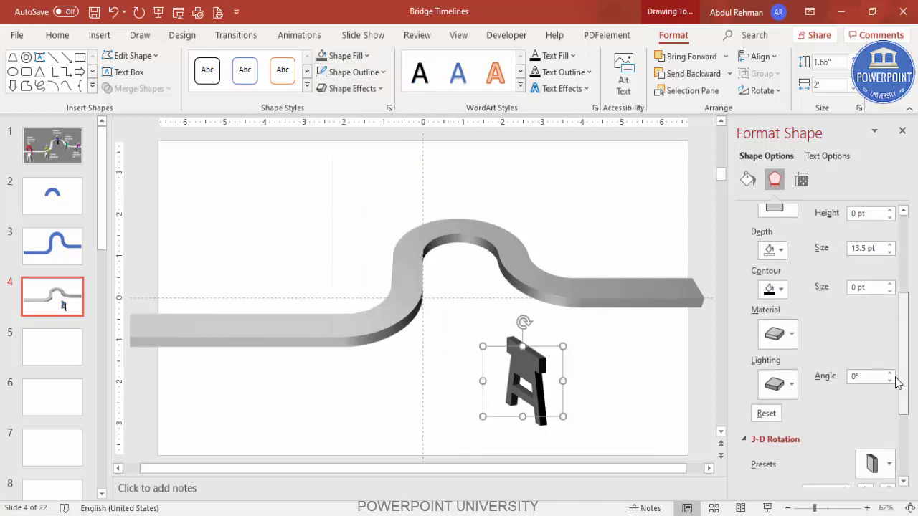
{"action": "left_click", "coordinate": [789, 387]}
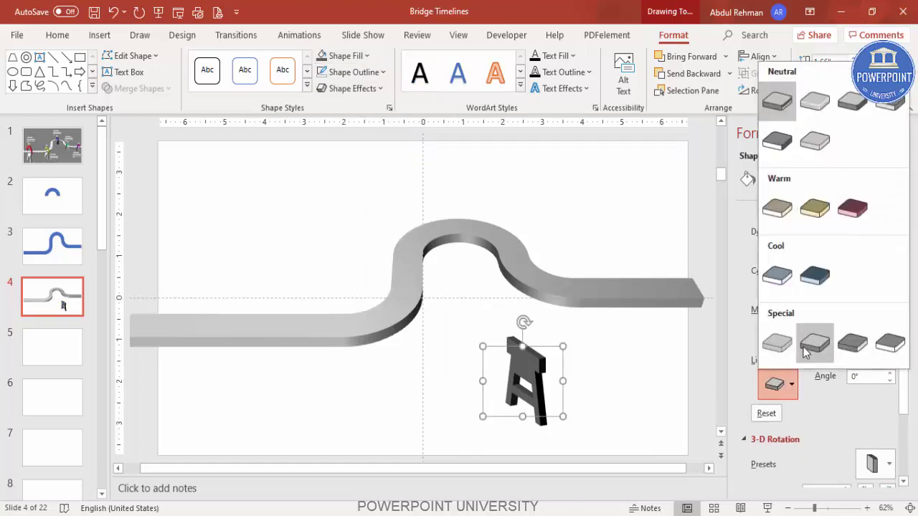
{"action": "key", "text": "Escape"}
{"action": "left_click", "coordinate": [785, 334]}
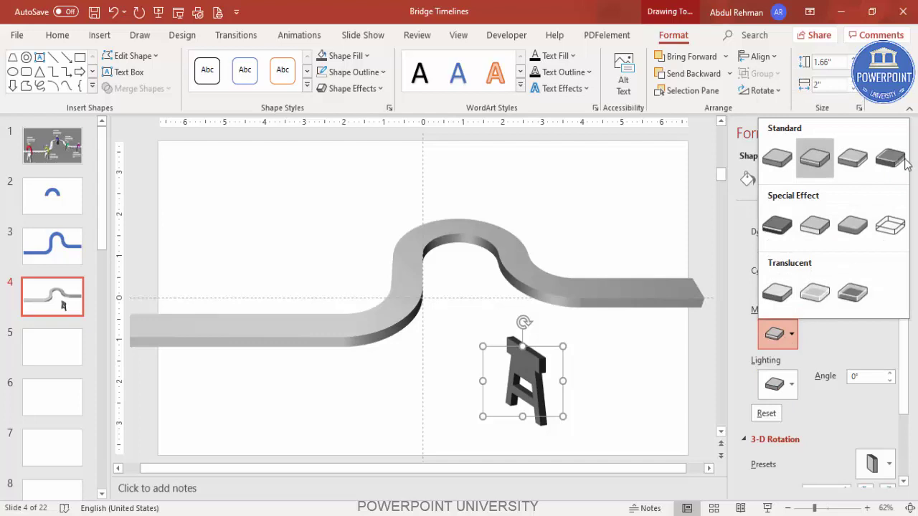
{"action": "key", "text": "Escape"}
{"action": "left_click", "coordinate": [778, 385]}
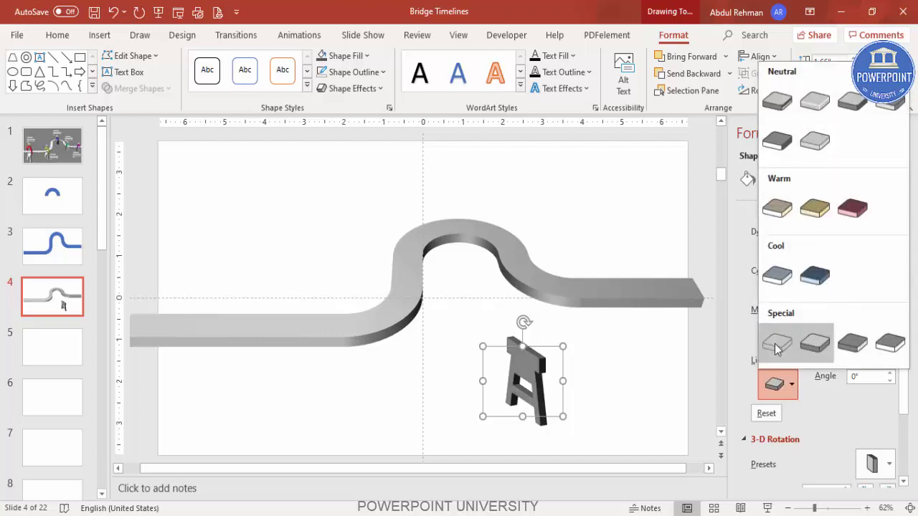
{"action": "left_click", "coordinate": [774, 343]}
{"action": "left_click", "coordinate": [778, 384]}
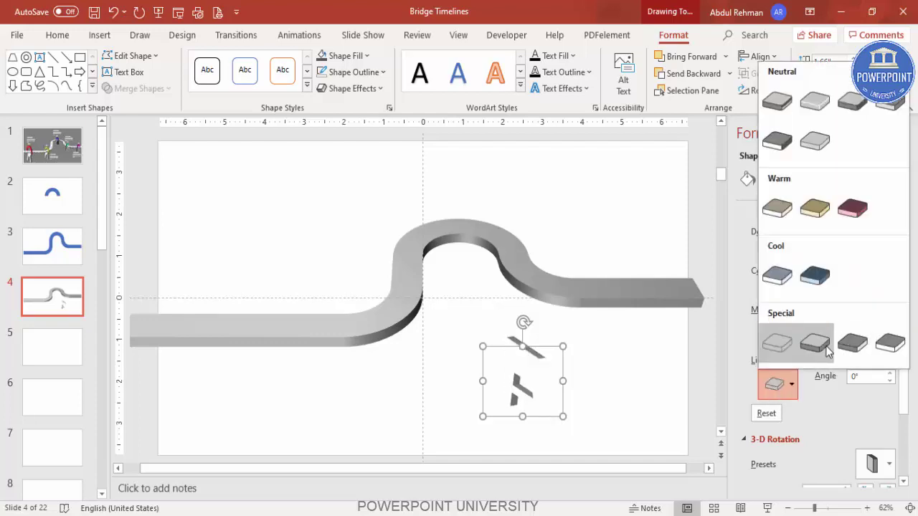
{"action": "left_click", "coordinate": [814, 344]}
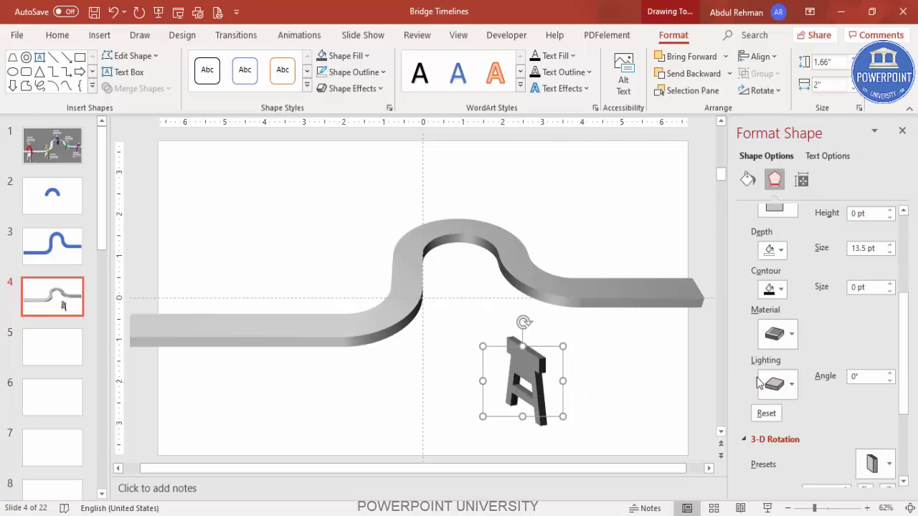
Position two stands under the bridge's left section, each sent behind the deck.
{"action": "left_click_drag", "start_coordinate": [549, 346], "coordinate": [254, 326]}
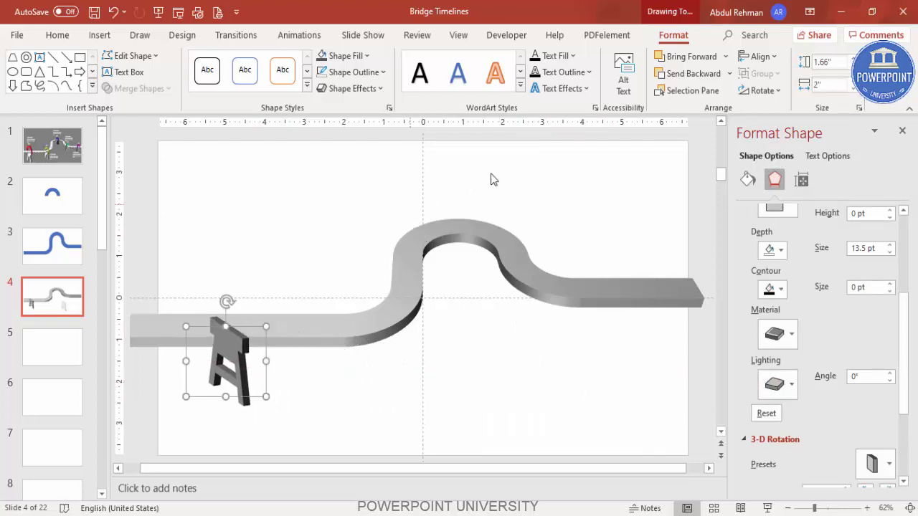
{"action": "left_click", "coordinate": [728, 73]}
{"action": "left_click", "coordinate": [700, 112]}
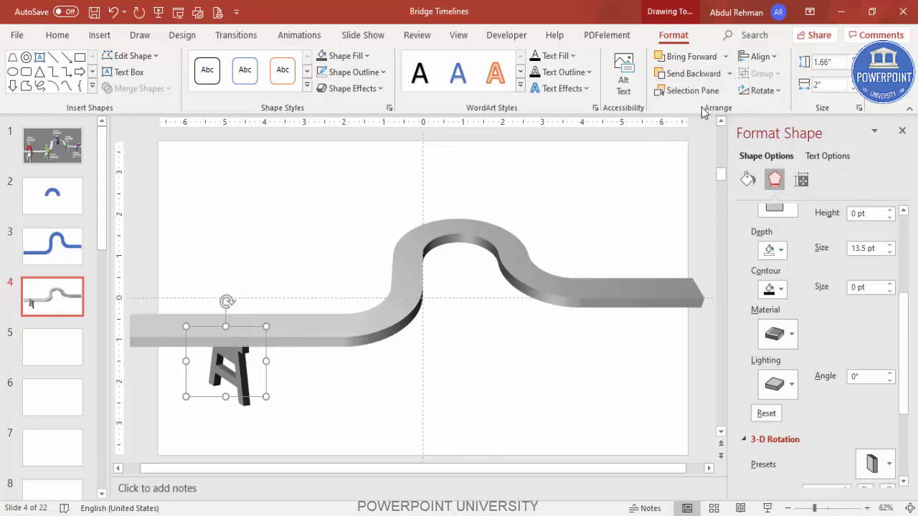
{"action": "left_click", "coordinate": [299, 411]}
{"action": "left_click_drag", "start_coordinate": [240, 381], "coordinate": [359, 374]}
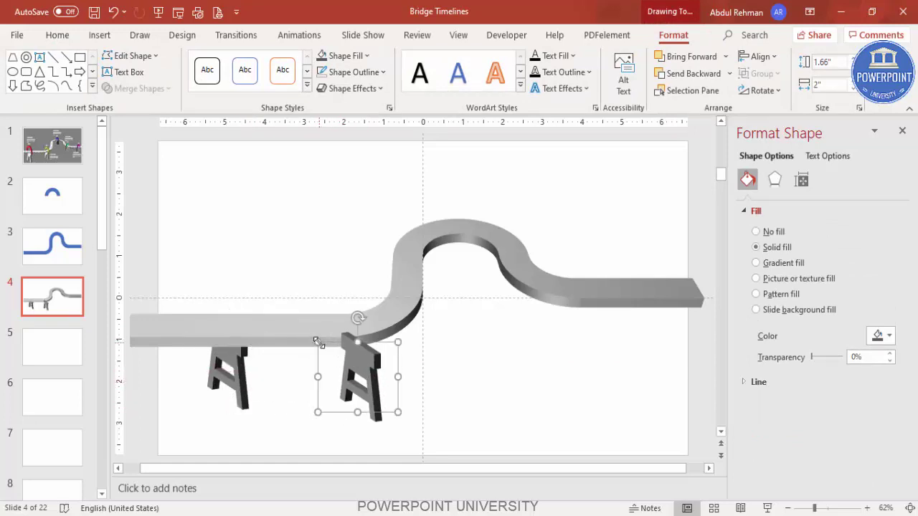
{"action": "left_click_drag", "start_coordinate": [317, 341], "coordinate": [368, 349]}
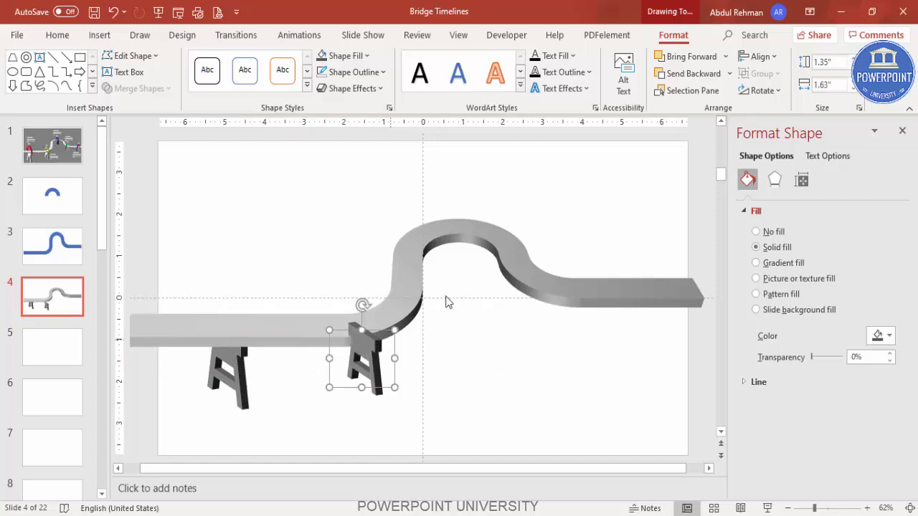
{"action": "left_click", "coordinate": [729, 73]}
{"action": "left_click", "coordinate": [699, 110]}
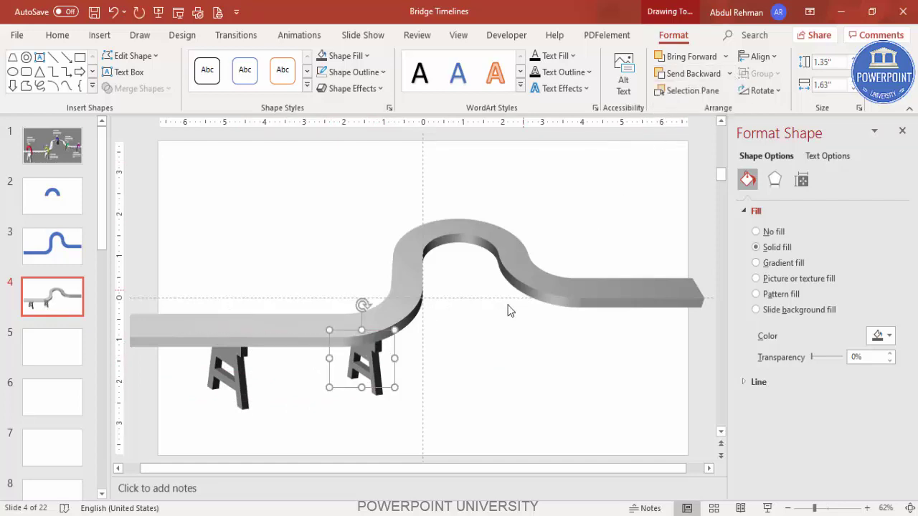
Duplicate a stand, shrink it and place it behind the deck inside the curve.
{"action": "key", "text": "ctrl+d"}
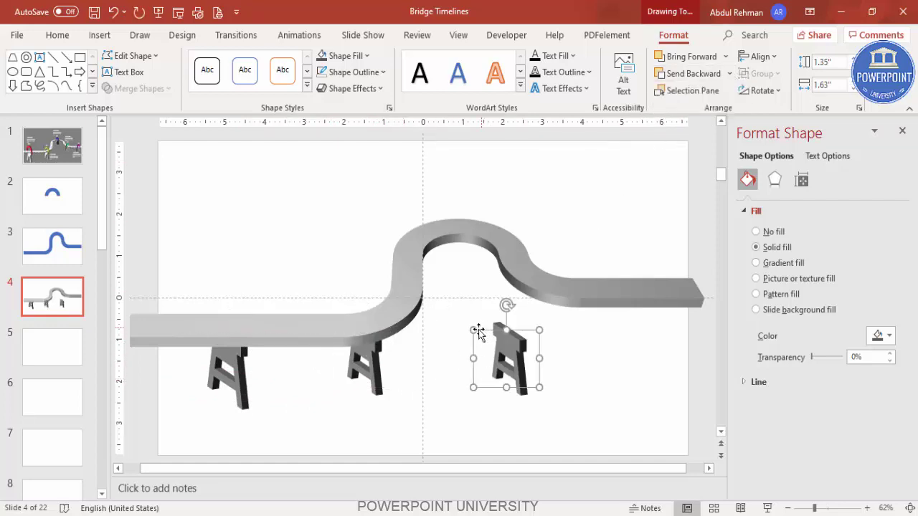
{"action": "left_click_drag", "start_coordinate": [473, 330], "coordinate": [482, 334]}
{"action": "left_click", "coordinate": [493, 346]}
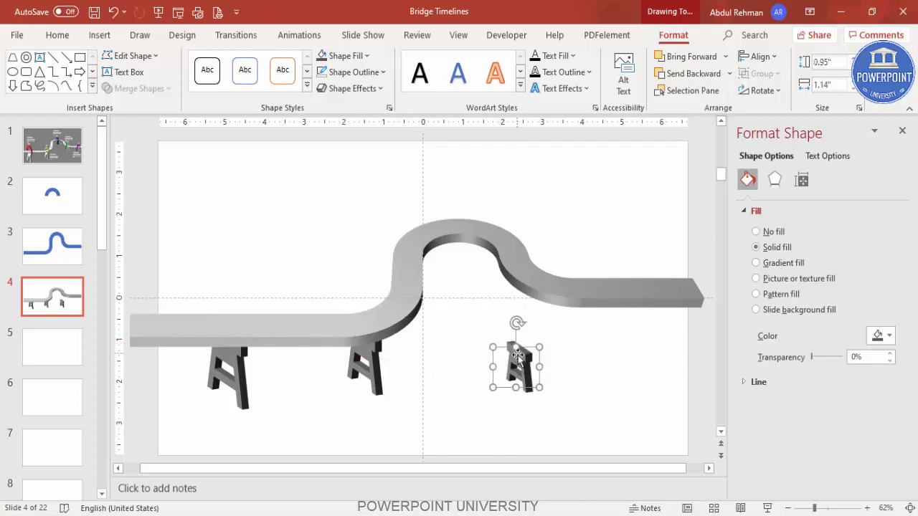
{"action": "left_click_drag", "start_coordinate": [518, 357], "coordinate": [467, 242]}
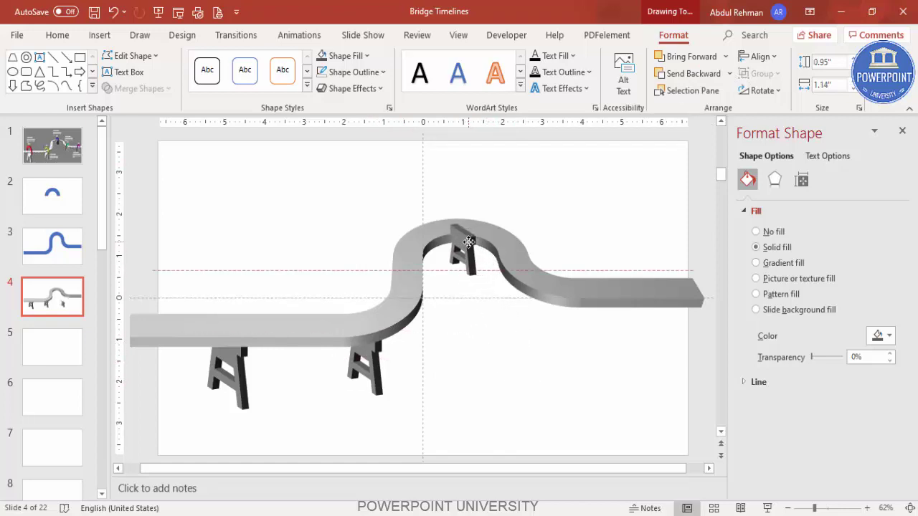
{"action": "left_click", "coordinate": [729, 74]}
{"action": "left_click", "coordinate": [717, 93]}
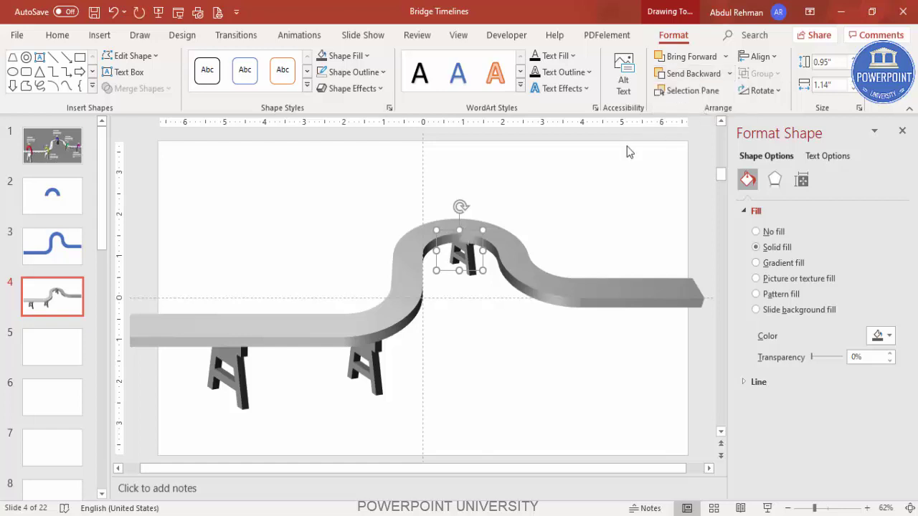
{"action": "left_click", "coordinate": [592, 169]}
Move a stand under the bridge's right side, behind the deck.
{"action": "left_click", "coordinate": [480, 261]}
{"action": "left_click_drag", "start_coordinate": [519, 259], "coordinate": [552, 316]}
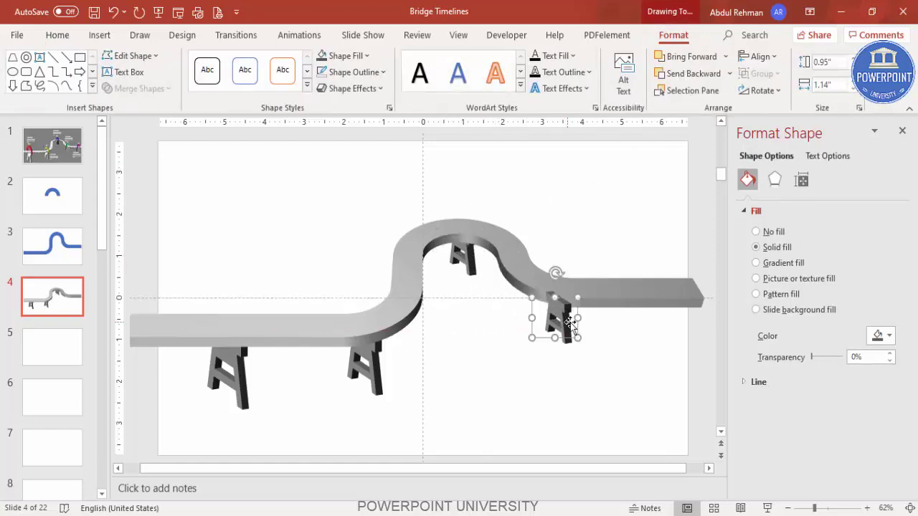
{"action": "left_click", "coordinate": [729, 73]}
{"action": "left_click", "coordinate": [695, 109]}
{"action": "left_click_drag", "start_coordinate": [575, 328], "coordinate": [567, 325]}
Duplicate the stand under the bridge's right end and send it behind the deck.
{"action": "key", "text": "ctrl+d"}
{"action": "left_click_drag", "start_coordinate": [673, 380], "coordinate": [663, 317]}
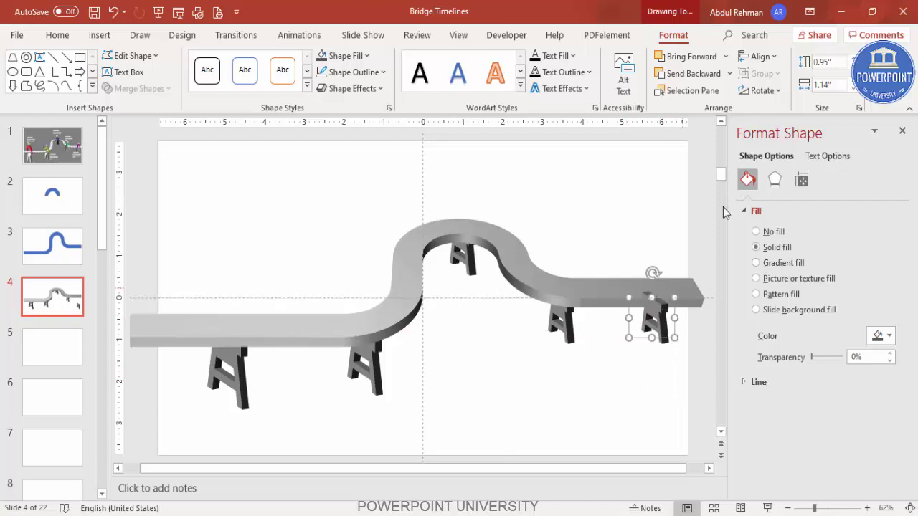
{"action": "left_click", "coordinate": [729, 74]}
{"action": "left_click", "coordinate": [699, 112]}
{"action": "left_click", "coordinate": [648, 170]}
{"action": "key", "text": "alt+w"}
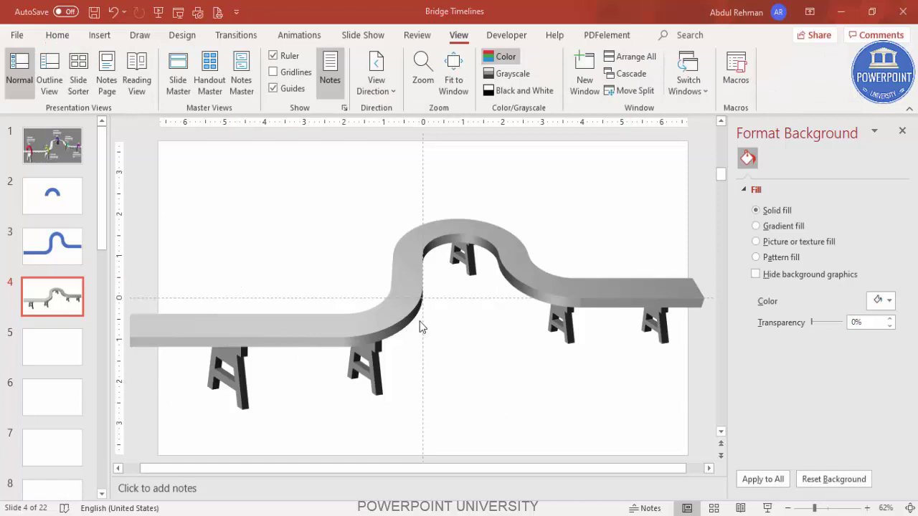
Hide the guides and set the background to Black, Text 1, Lighter 50% grey.
{"action": "left_click", "coordinate": [272, 89]}
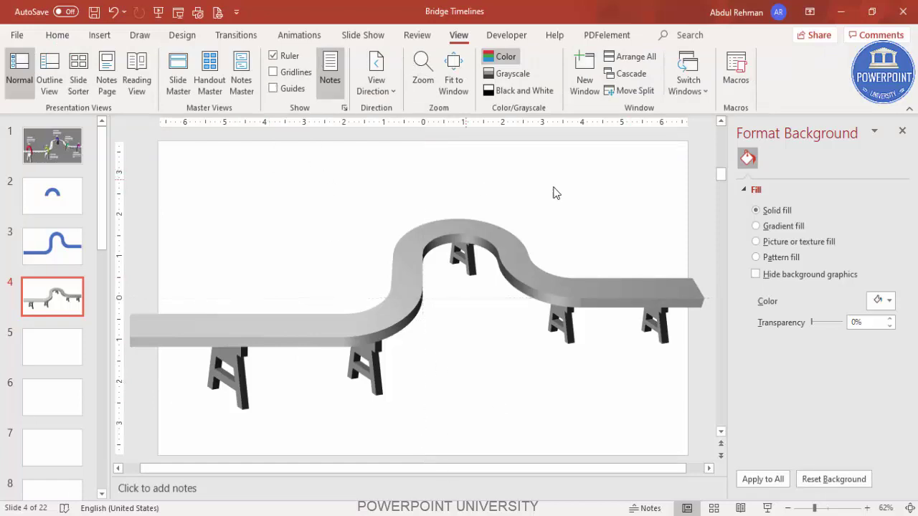
{"action": "left_click", "coordinate": [889, 300]}
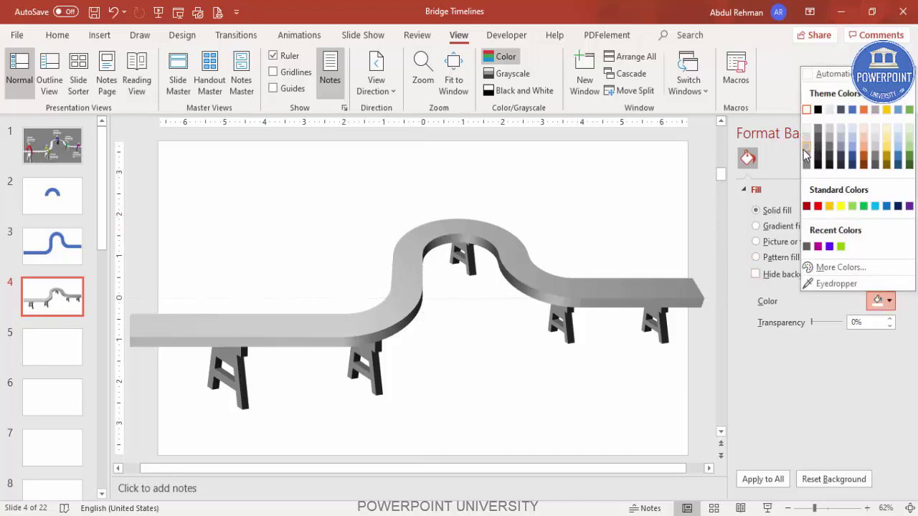
{"action": "left_click", "coordinate": [805, 133]}
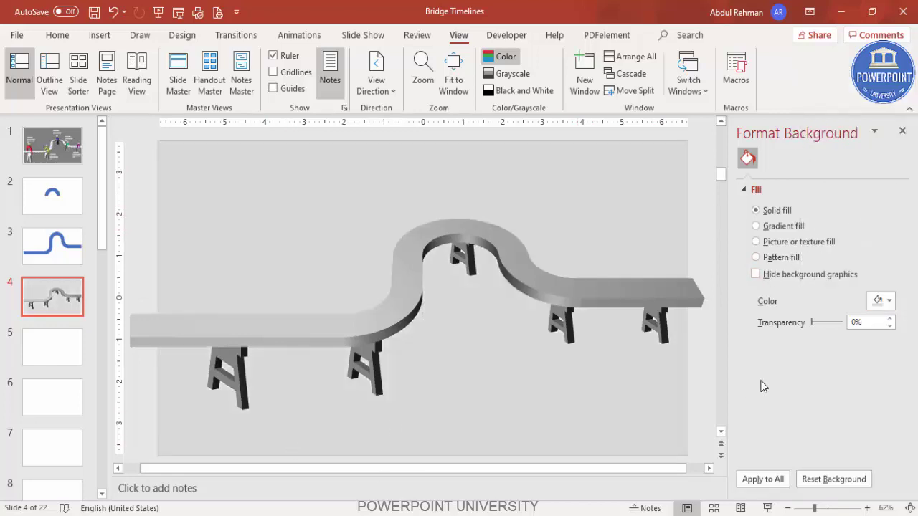
{"action": "left_click", "coordinate": [885, 301]}
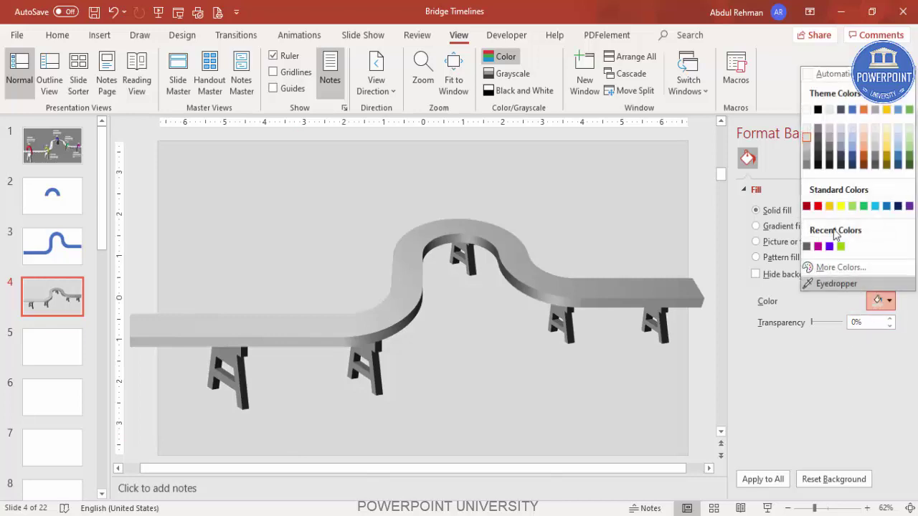
{"action": "left_click", "coordinate": [818, 134]}
{"action": "left_click", "coordinate": [384, 284]}
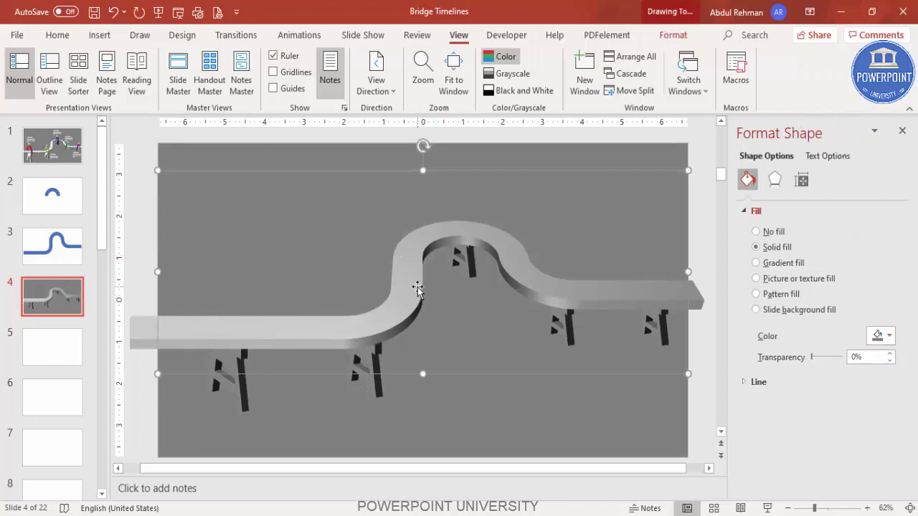
Copy the bridge above the original and set the copy's 3-D depth to 0 pt.
{"action": "left_click_drag", "start_coordinate": [404, 287], "coordinate": [395, 242]}
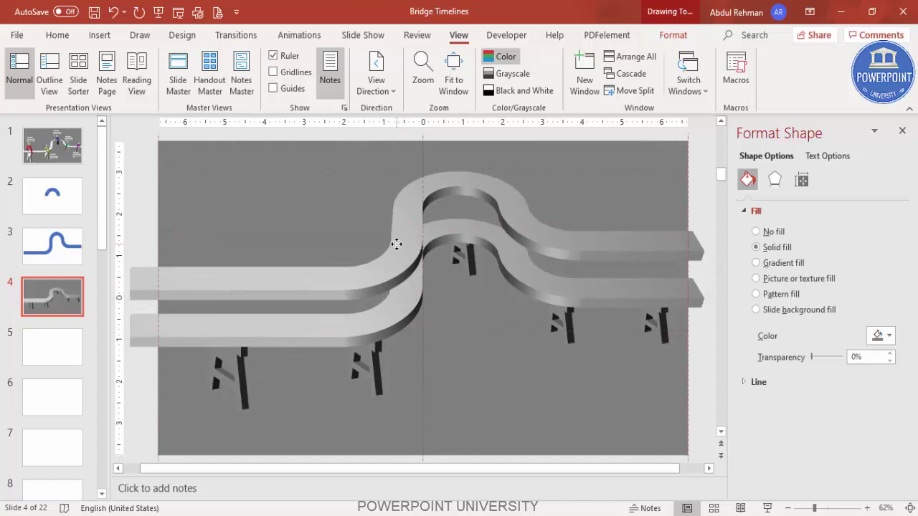
{"action": "left_click", "coordinate": [774, 179]}
{"action": "left_click_drag", "start_coordinate": [904, 345], "coordinate": [893, 365]}
{"action": "left_click", "coordinate": [879, 367]}
{"action": "type", "text": "0"}
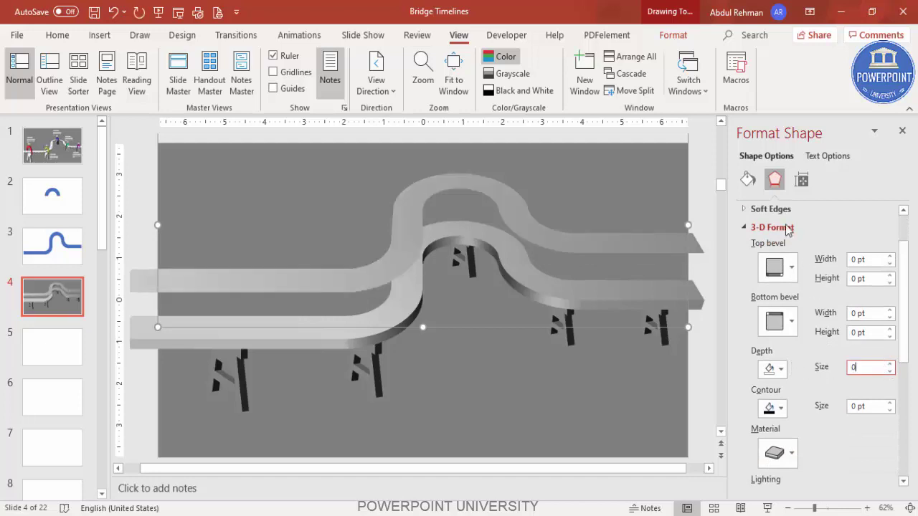
Fill the copy white at 40% transparency and lay it over the original deck.
{"action": "left_click", "coordinate": [746, 181]}
{"action": "left_click", "coordinate": [882, 336]}
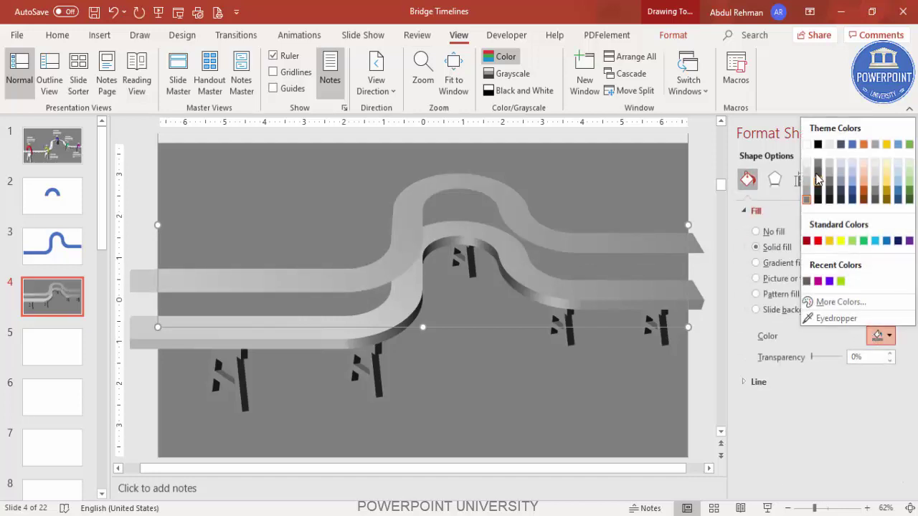
{"action": "left_click", "coordinate": [807, 146]}
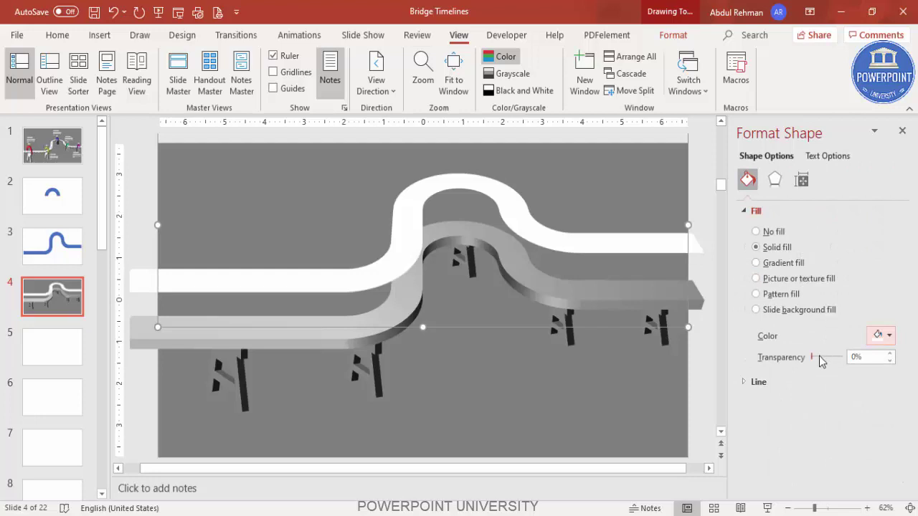
{"action": "left_click_drag", "start_coordinate": [814, 363], "coordinate": [825, 362]}
{"action": "left_click_drag", "start_coordinate": [555, 244], "coordinate": [559, 286]}
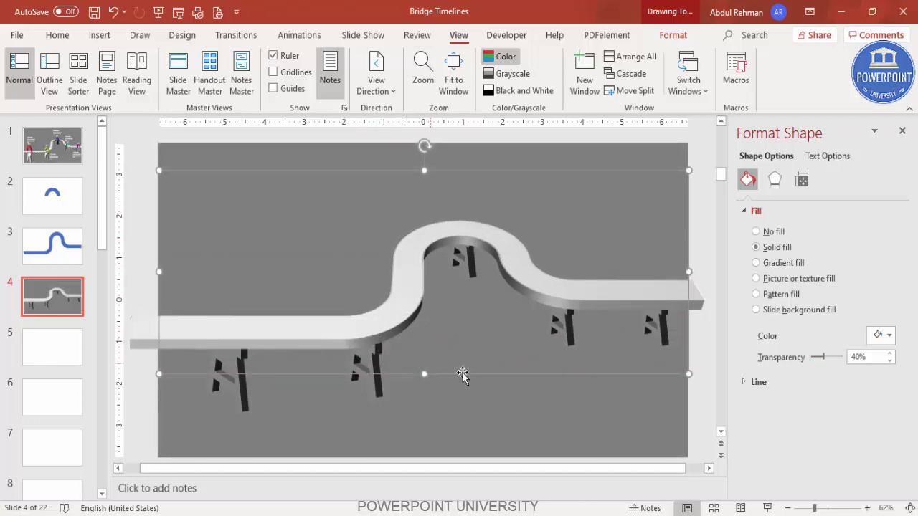
Fill the front-left stand light grey.
{"action": "left_click", "coordinate": [580, 413]}
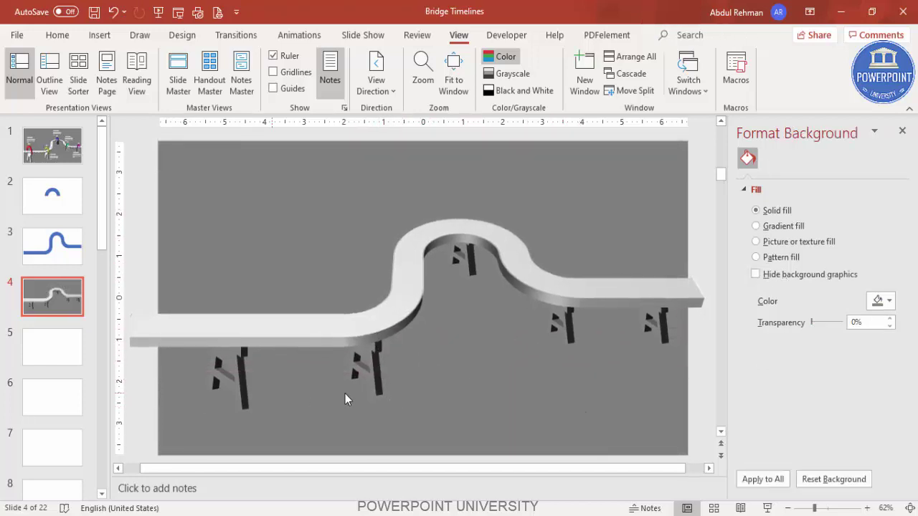
{"action": "left_click", "coordinate": [245, 382]}
{"action": "left_click", "coordinate": [882, 336]}
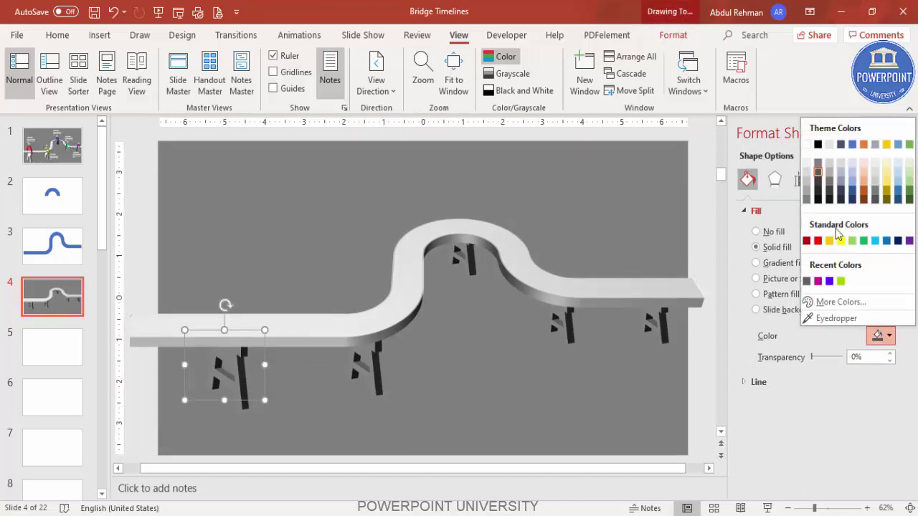
{"action": "left_click", "coordinate": [805, 191]}
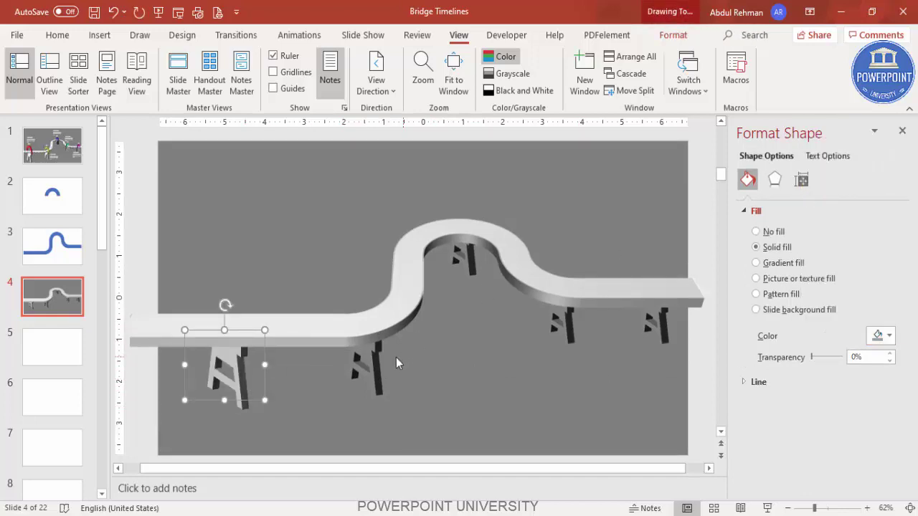
Repeat the light grey fill on the other four stands with F4.
{"action": "left_click", "coordinate": [374, 359]}
{"action": "key", "text": "F4"}
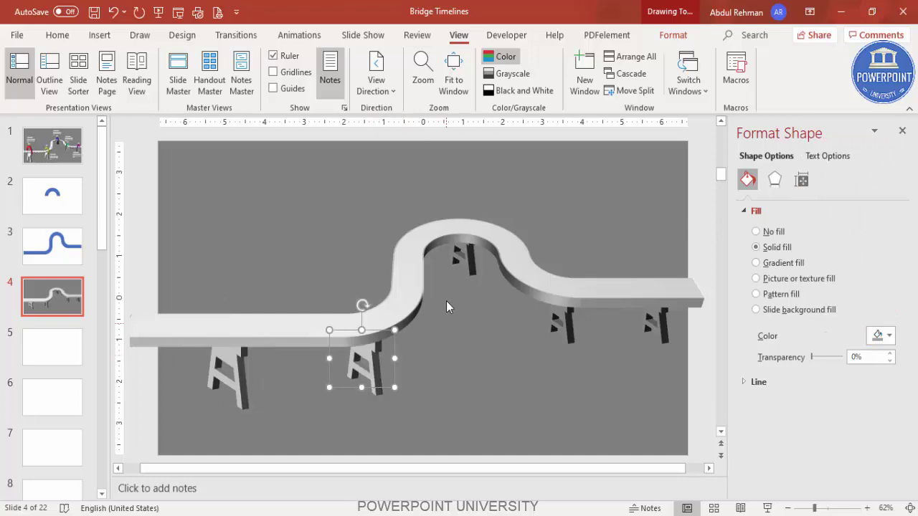
{"action": "left_click", "coordinate": [466, 255]}
{"action": "key", "text": "F4"}
{"action": "left_click", "coordinate": [560, 319]}
{"action": "key", "text": "F4"}
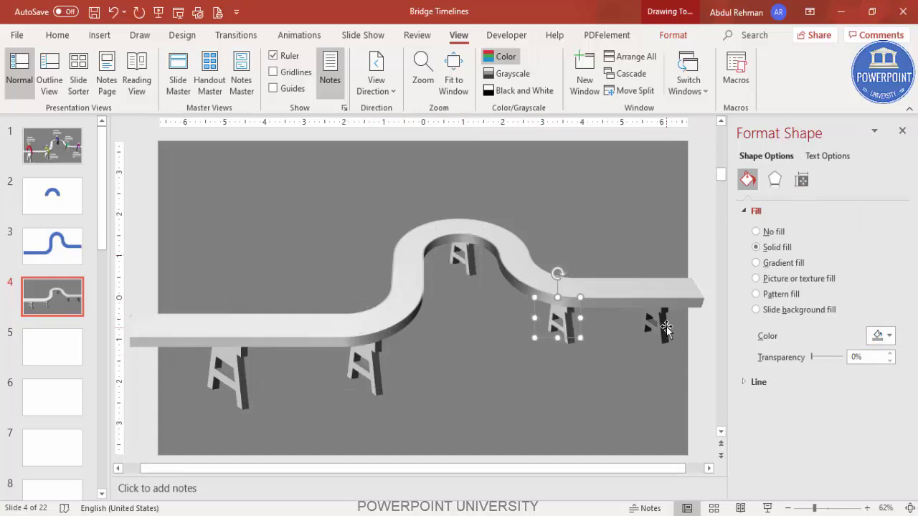
{"action": "left_click", "coordinate": [655, 323]}
{"action": "key", "text": "F4"}
{"action": "left_click", "coordinate": [530, 367]}
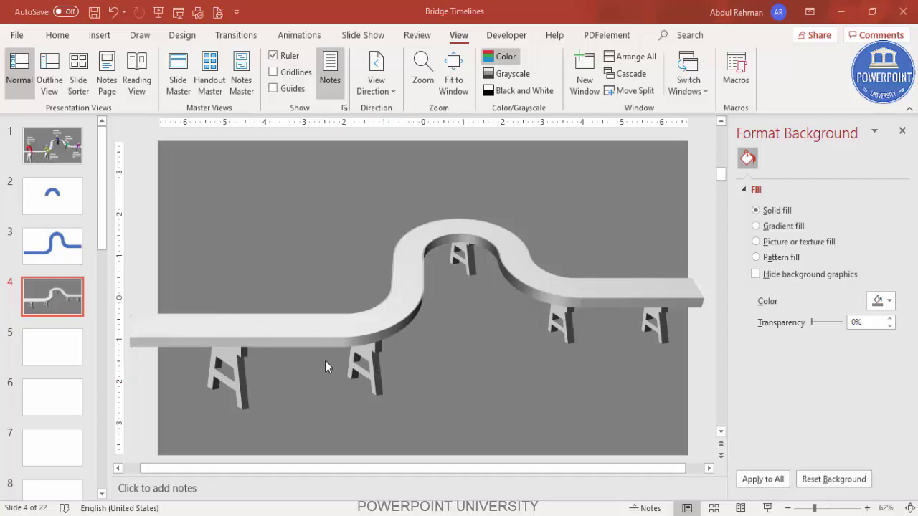
Paste slide 2's blue arch onto slide 4, shrink it, and place it above the bridge's left part.
{"action": "left_click", "coordinate": [74, 193]}
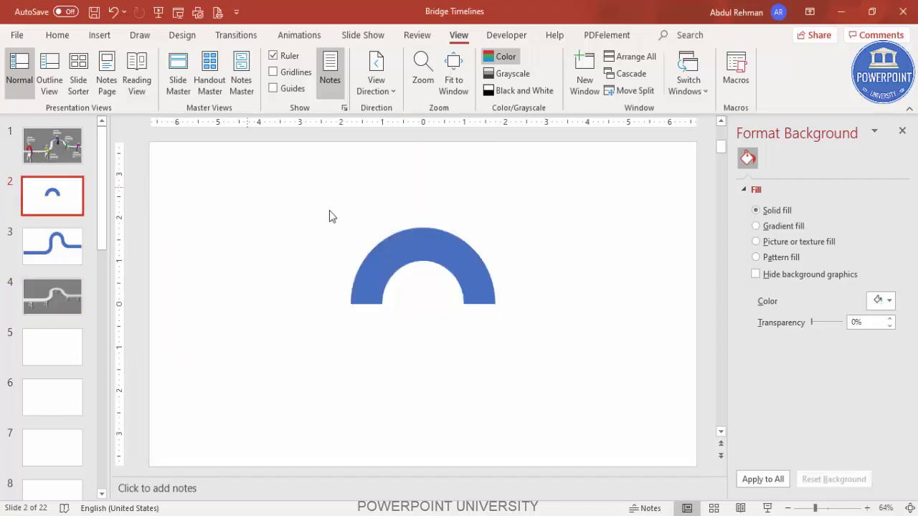
{"action": "left_click", "coordinate": [435, 254]}
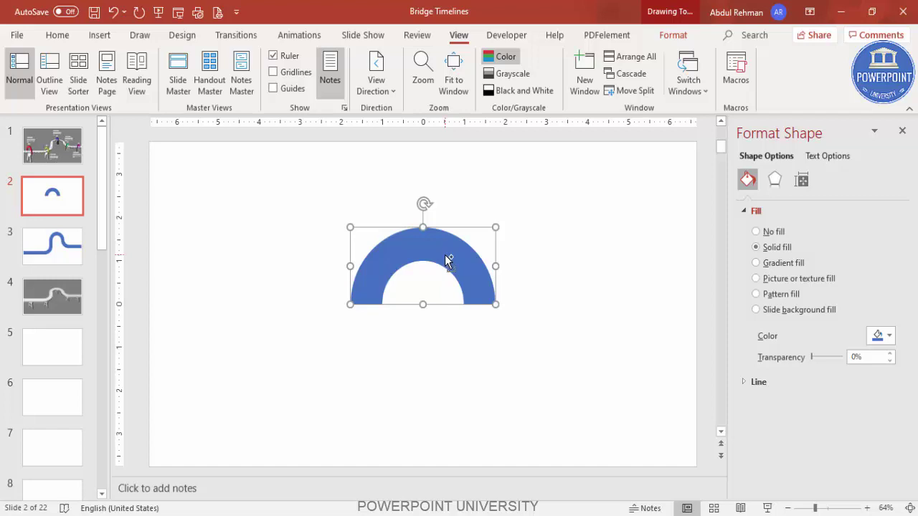
{"action": "left_click", "coordinate": [104, 307]}
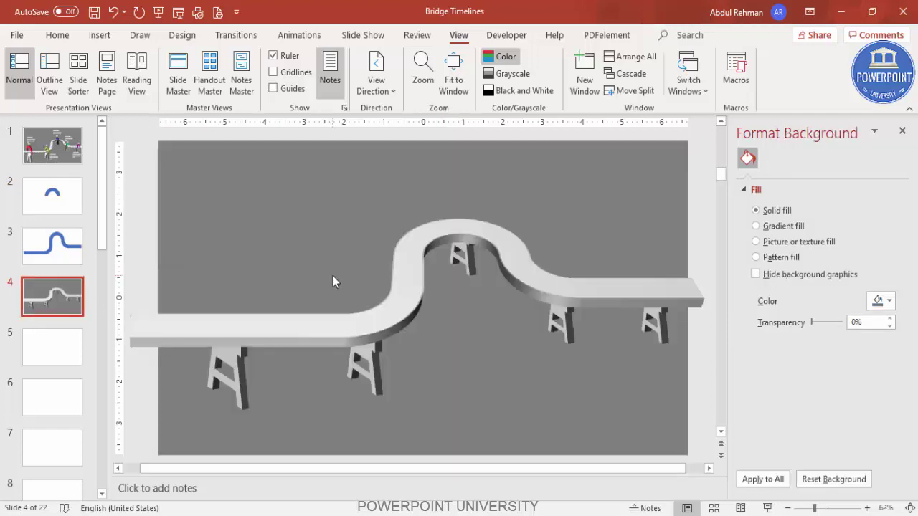
{"action": "key", "text": "ctrl+v"}
{"action": "left_click_drag", "start_coordinate": [377, 245], "coordinate": [347, 196]}
{"action": "left_click", "coordinate": [399, 212]}
{"action": "left_click_drag", "start_coordinate": [400, 212], "coordinate": [344, 216]}
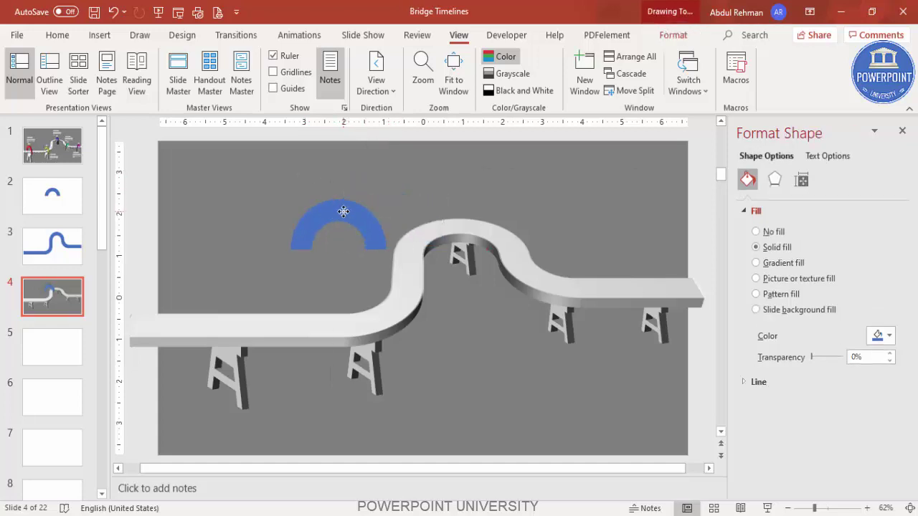
Fill the arch yellow-gold and tilt it with Off Axis 1: Left (X 64°, Y 18°).
{"action": "left_click", "coordinate": [673, 34]}
{"action": "left_click", "coordinate": [344, 55]}
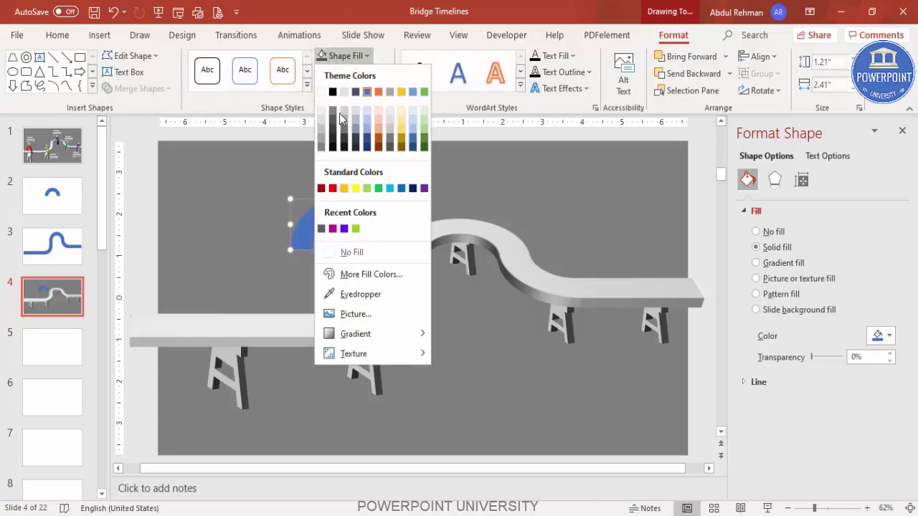
{"action": "left_click", "coordinate": [344, 189]}
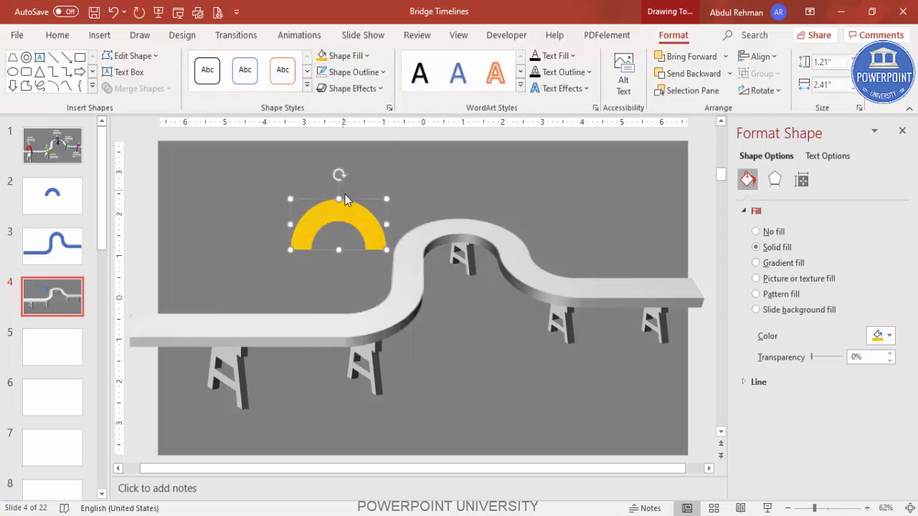
{"action": "left_click", "coordinate": [775, 183]}
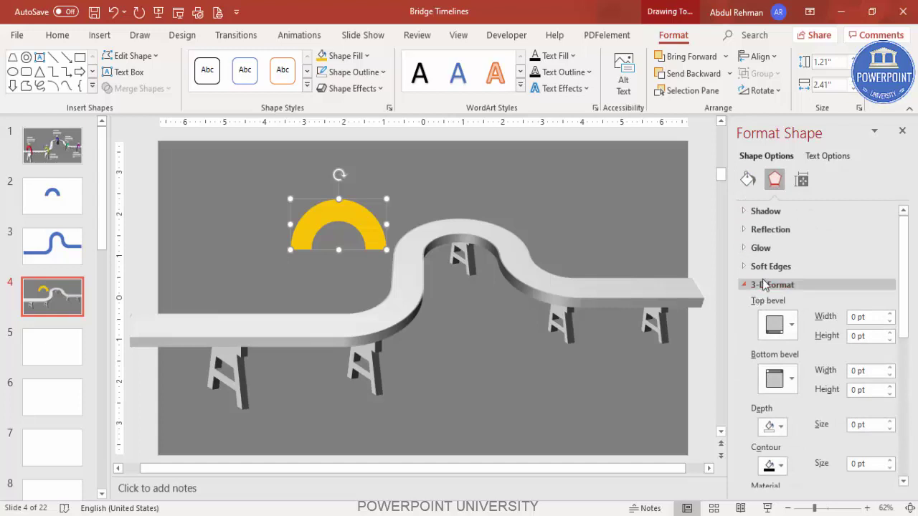
{"action": "left_click", "coordinate": [742, 285]}
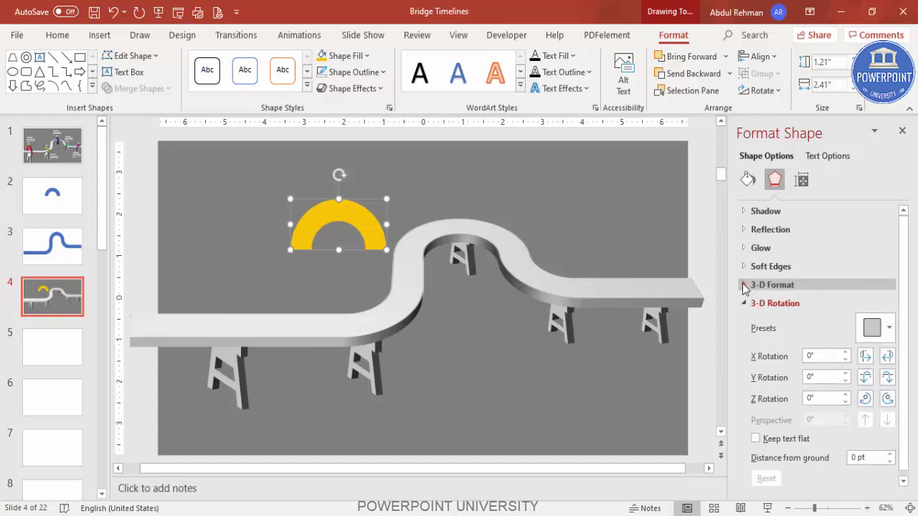
{"action": "left_click", "coordinate": [871, 328]}
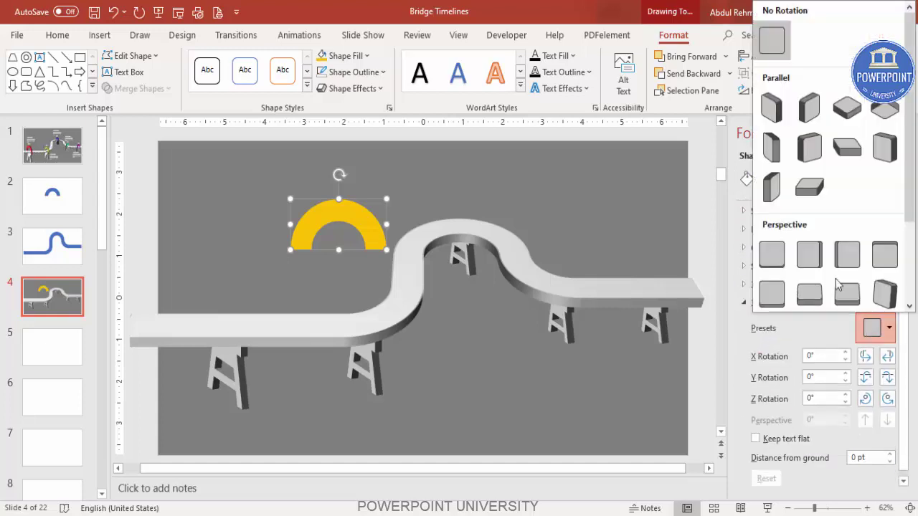
{"action": "left_click", "coordinate": [783, 155]}
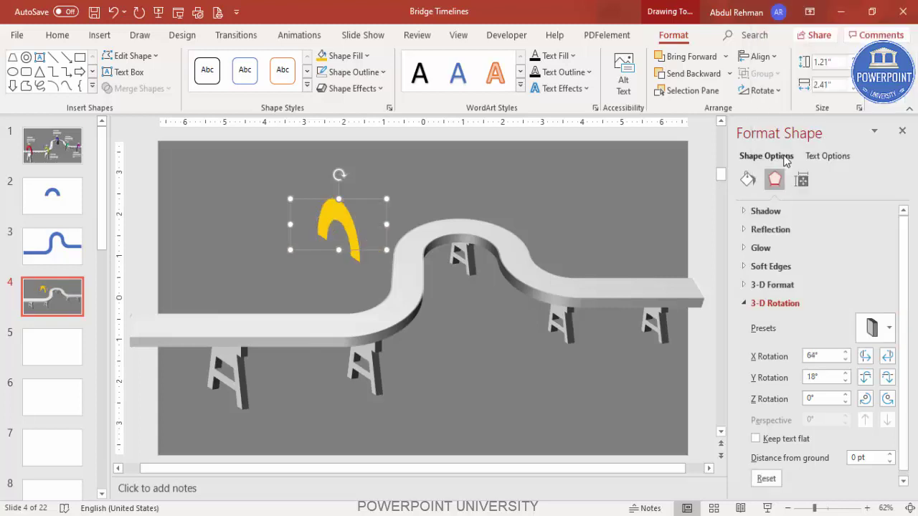
{"action": "left_click", "coordinate": [773, 285]}
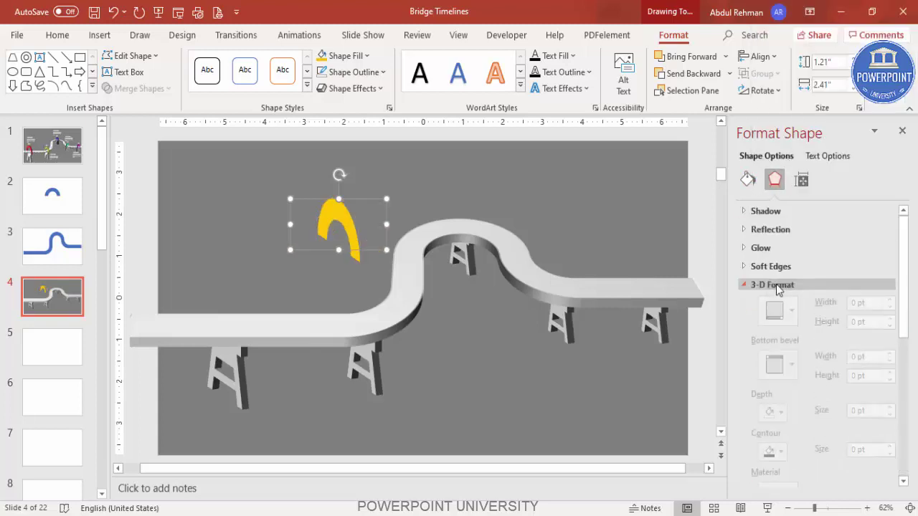
Deepen the arch to 13.5 pt and move it onto the bridge's left deck.
{"action": "left_click", "coordinate": [888, 421]}
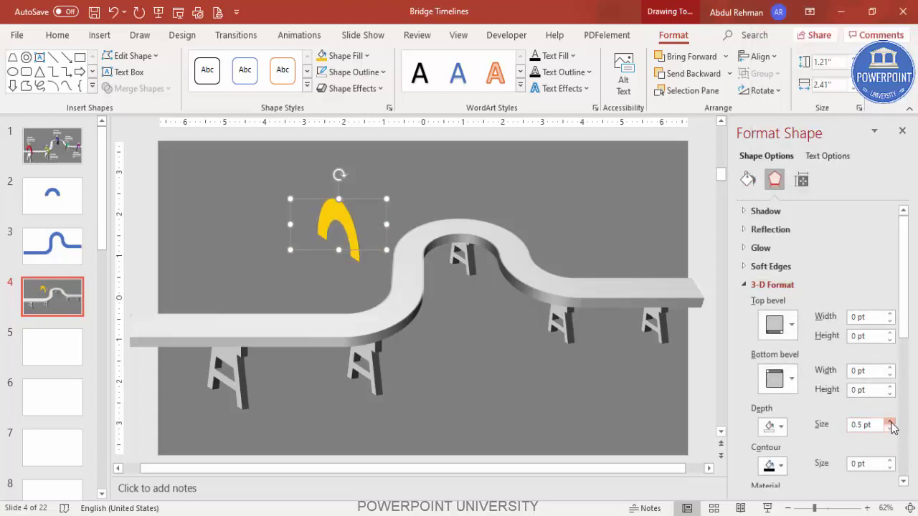
{"action": "left_click_drag", "start_coordinate": [890, 423], "coordinate": [890, 424]}
{"action": "left_click_drag", "start_coordinate": [357, 224], "coordinate": [263, 314]}
Add smaller arch copies by the middle pillar, on the top curve, and in the right dip.
{"action": "left_click_drag", "start_coordinate": [316, 299], "coordinate": [378, 305]}
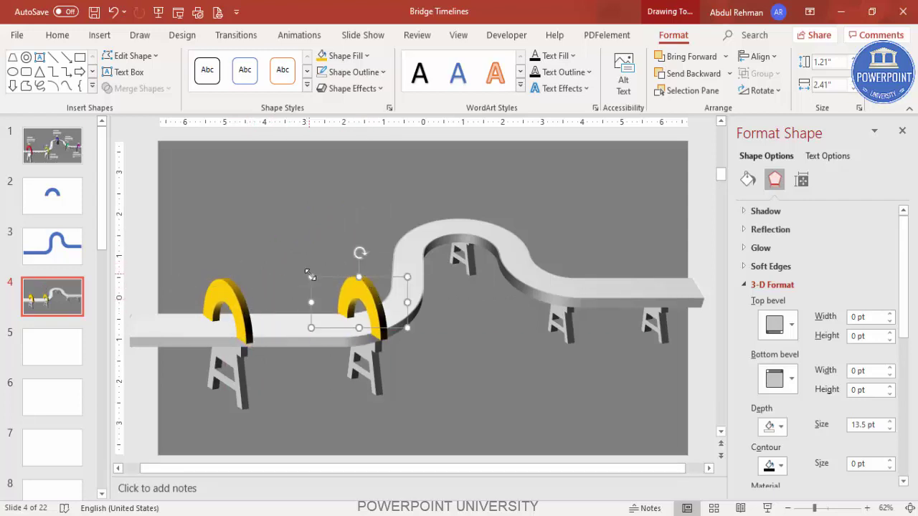
{"action": "left_click_drag", "start_coordinate": [310, 276], "coordinate": [371, 301]}
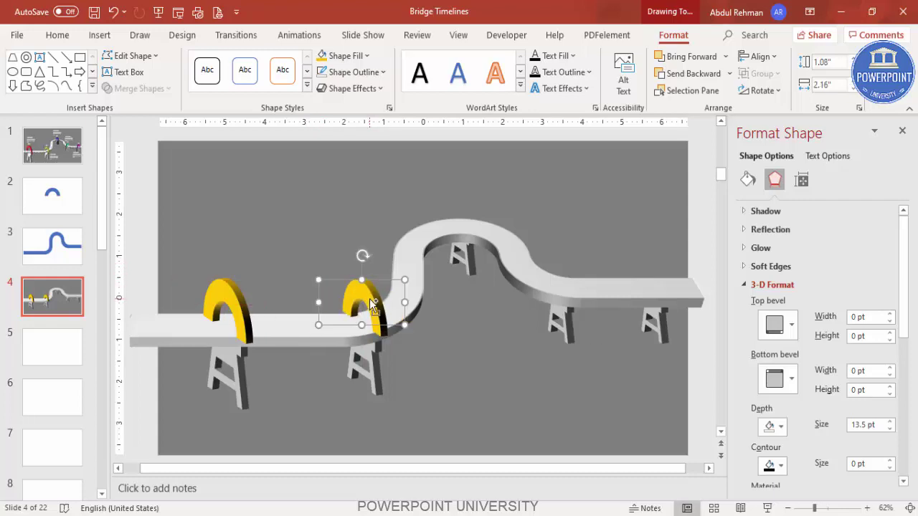
{"action": "key", "text": "ctrl+d"}
{"action": "left_click_drag", "start_coordinate": [462, 280], "coordinate": [472, 216]}
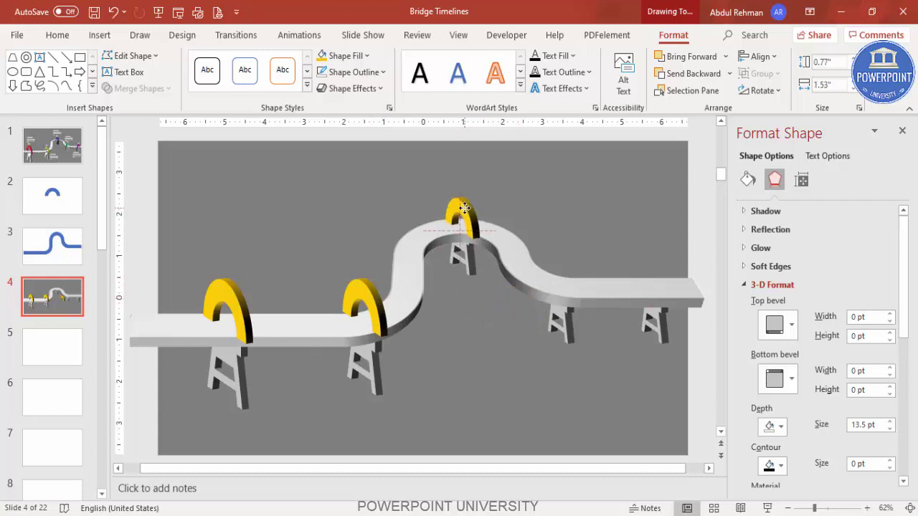
{"action": "key", "text": "ctrl+d"}
{"action": "left_click_drag", "start_coordinate": [550, 183], "coordinate": [549, 302]}
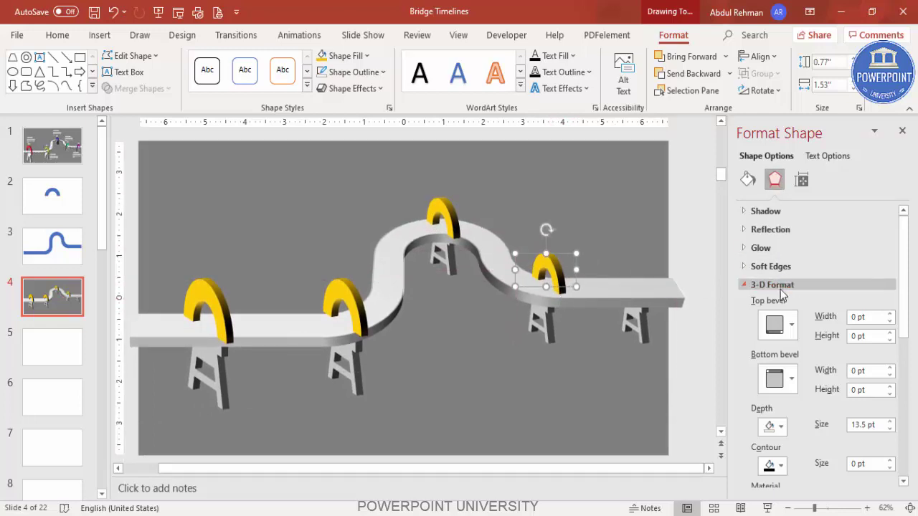
Give the bend arch Isometric: Right Up rotation and duplicate it onto the bridge's right end.
{"action": "left_click", "coordinate": [741, 287]}
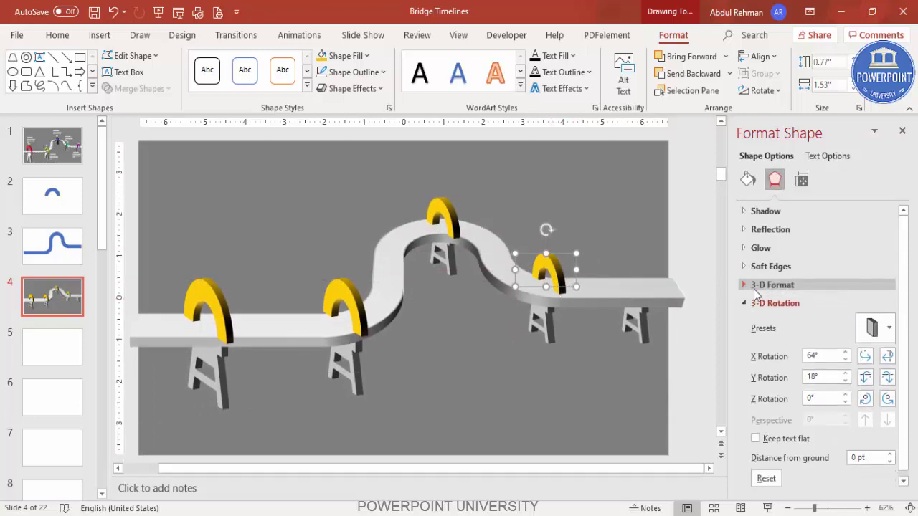
{"action": "left_click", "coordinate": [876, 328]}
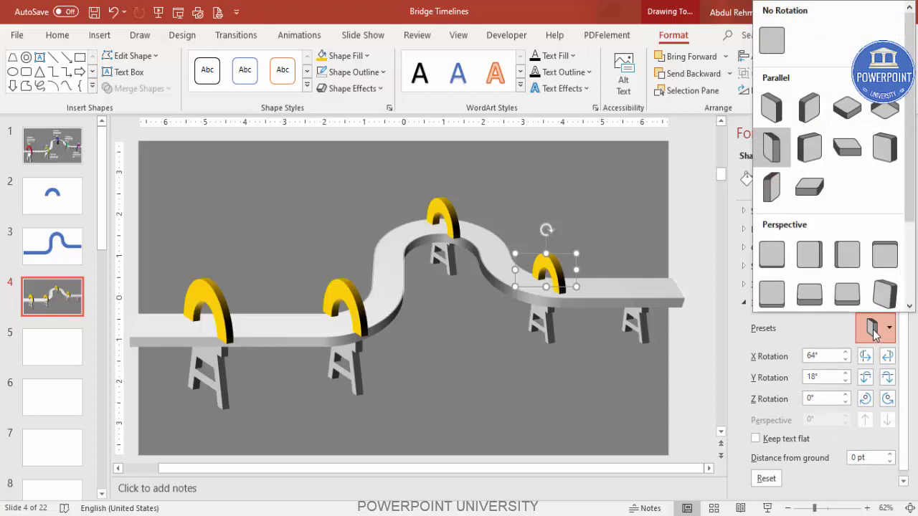
{"action": "left_click", "coordinate": [812, 145]}
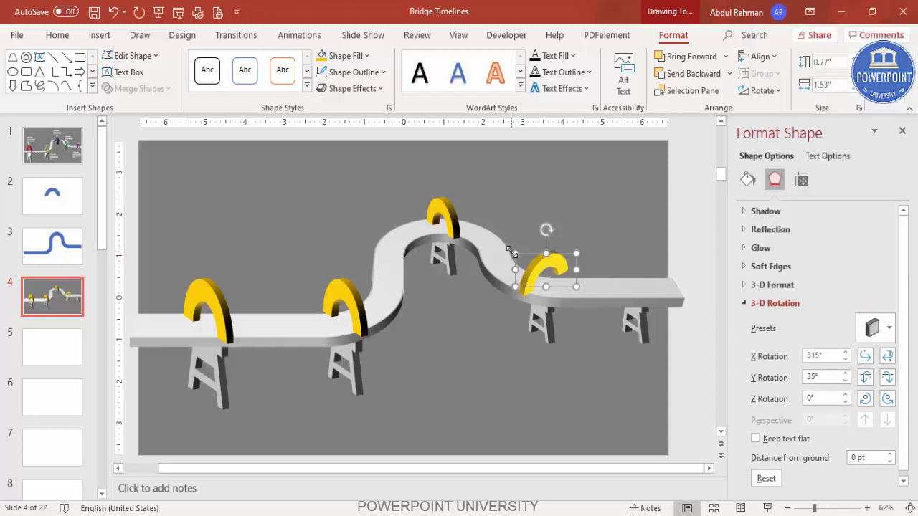
{"action": "left_click_drag", "start_coordinate": [542, 264], "coordinate": [552, 265]}
{"action": "key", "text": "ctrl+d"}
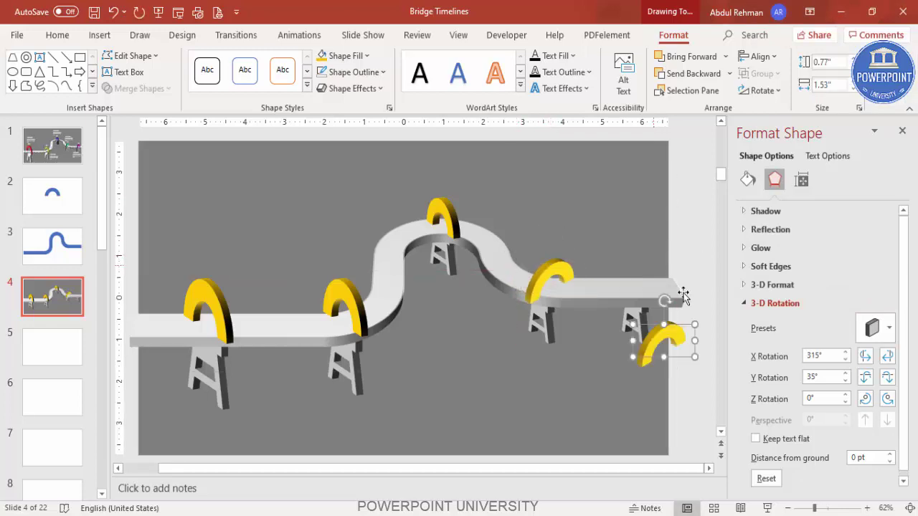
{"action": "left_click_drag", "start_coordinate": [670, 336], "coordinate": [640, 276]}
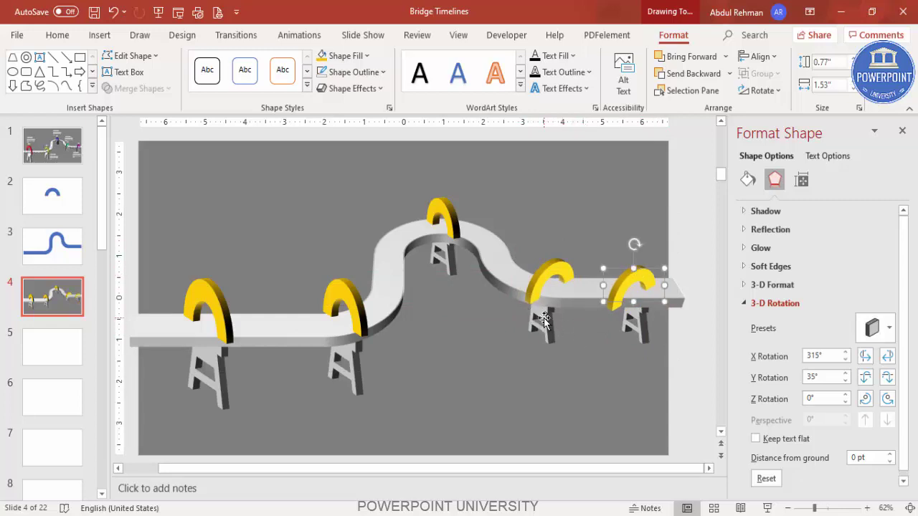
Re-tilt the middle-right pillar to 296° and nudge it right, leaving the rightmost pillar unchanged.
{"action": "left_click", "coordinate": [544, 320]}
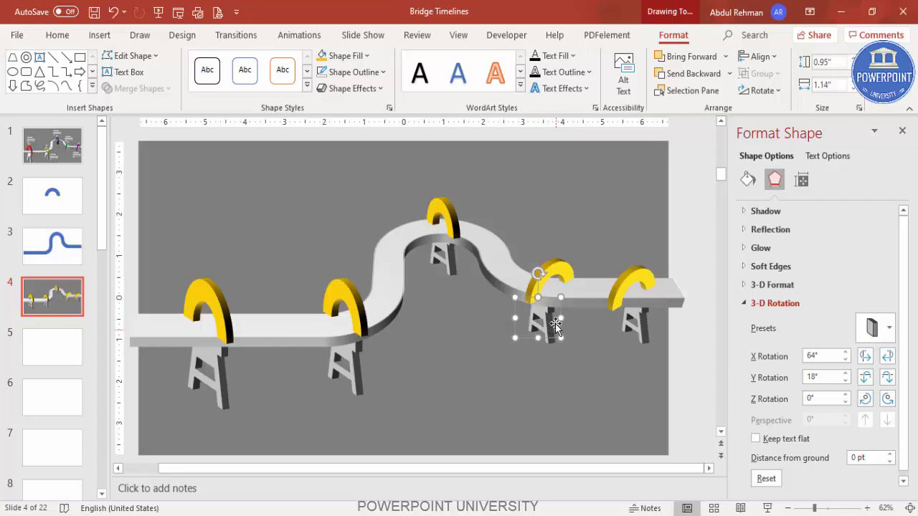
{"action": "left_click", "coordinate": [864, 328]}
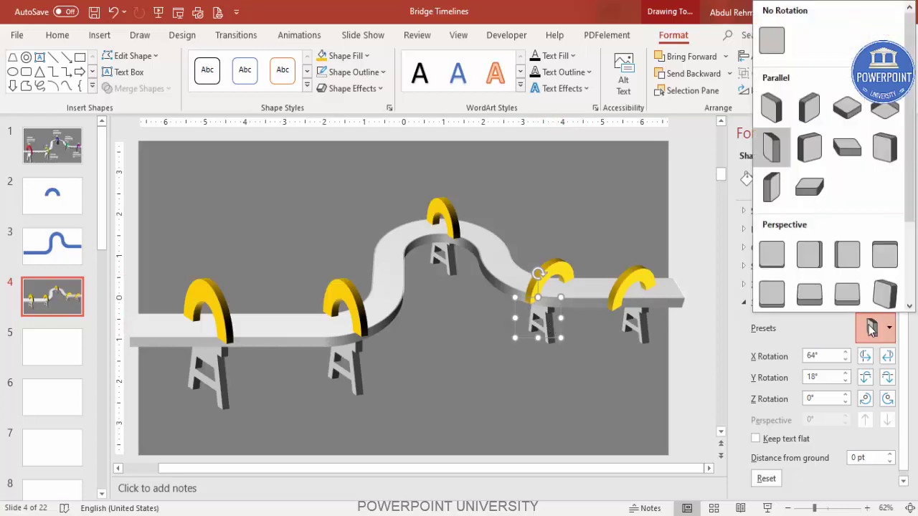
{"action": "left_click", "coordinate": [816, 151]}
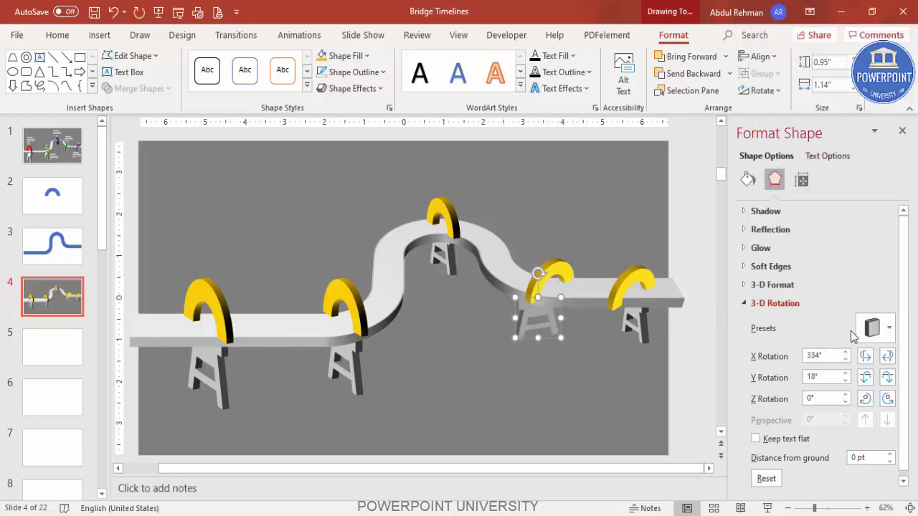
{"action": "left_click", "coordinate": [872, 328]}
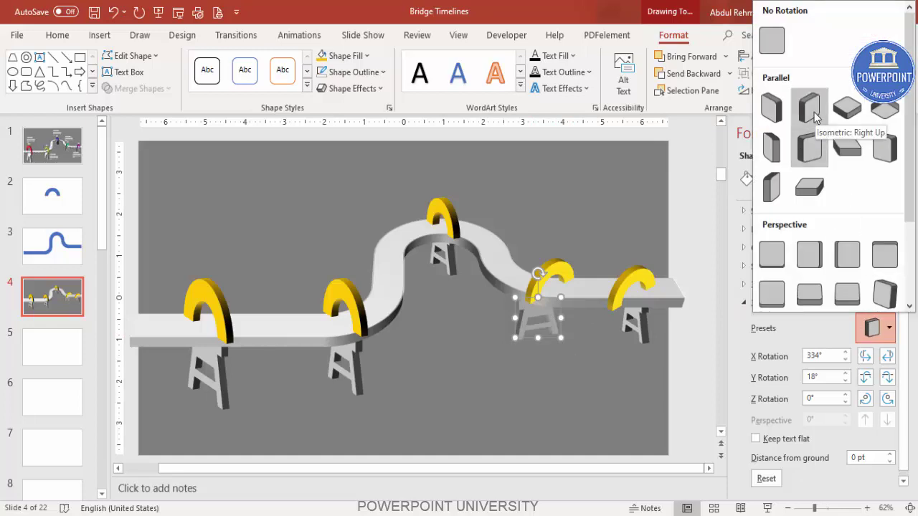
{"action": "left_click", "coordinate": [778, 188]}
{"action": "left_click_drag", "start_coordinate": [538, 327], "coordinate": [547, 327]}
{"action": "left_click", "coordinate": [640, 322]}
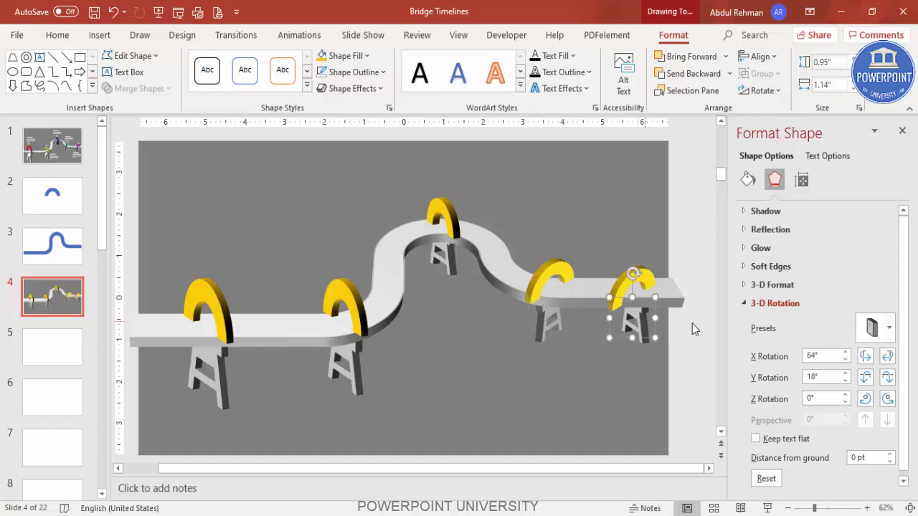
{"action": "left_click", "coordinate": [875, 328]}
{"action": "left_click", "coordinate": [766, 181]}
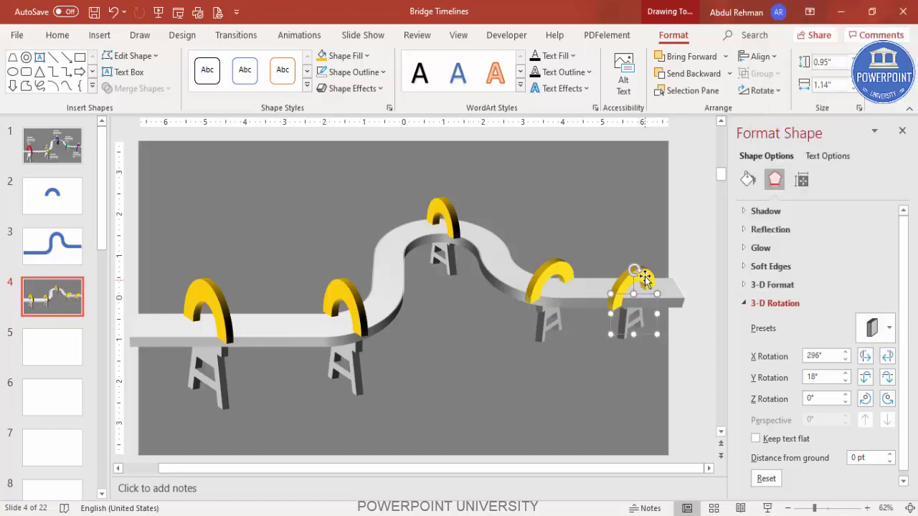
Tilt the right-end and bend arches to X 296°, Y 18°.
{"action": "left_click", "coordinate": [641, 274]}
{"action": "left_click_drag", "start_coordinate": [646, 271], "coordinate": [653, 263]}
{"action": "left_click", "coordinate": [878, 327]}
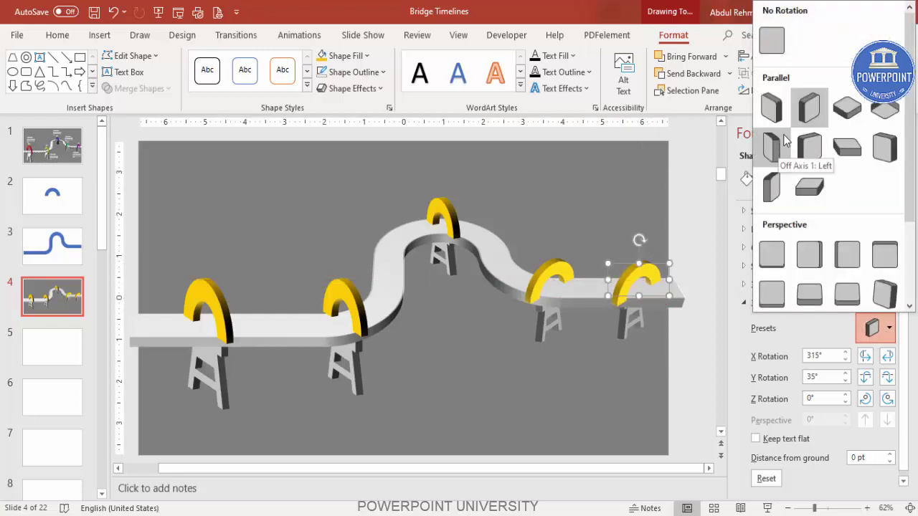
{"action": "left_click", "coordinate": [770, 188]}
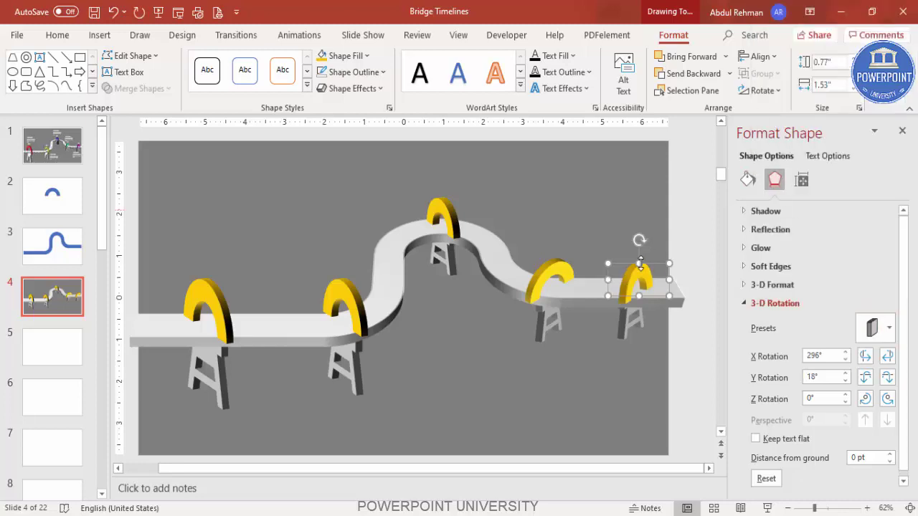
{"action": "key", "text": "ctrl+z"}
{"action": "key", "text": "ctrl+z"}
{"action": "key", "text": "ctrl+z"}
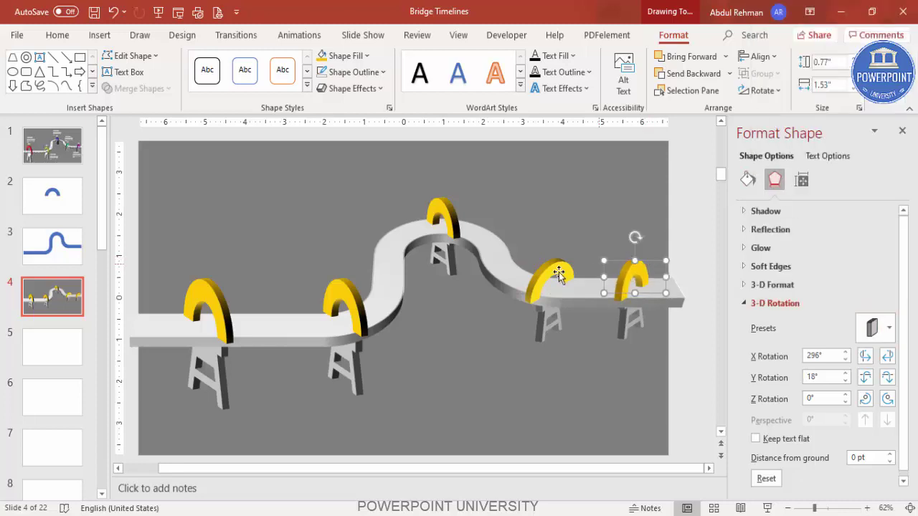
{"action": "left_click", "coordinate": [874, 328]}
{"action": "left_click", "coordinate": [769, 187]}
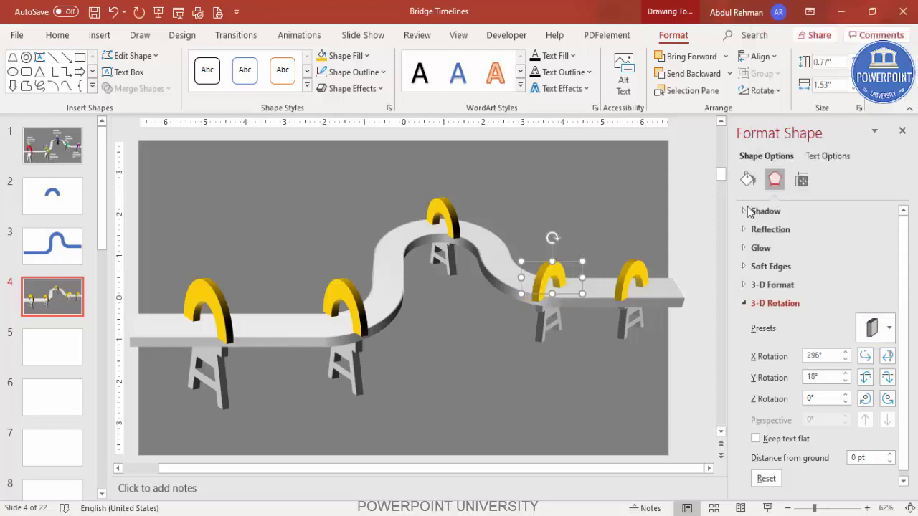